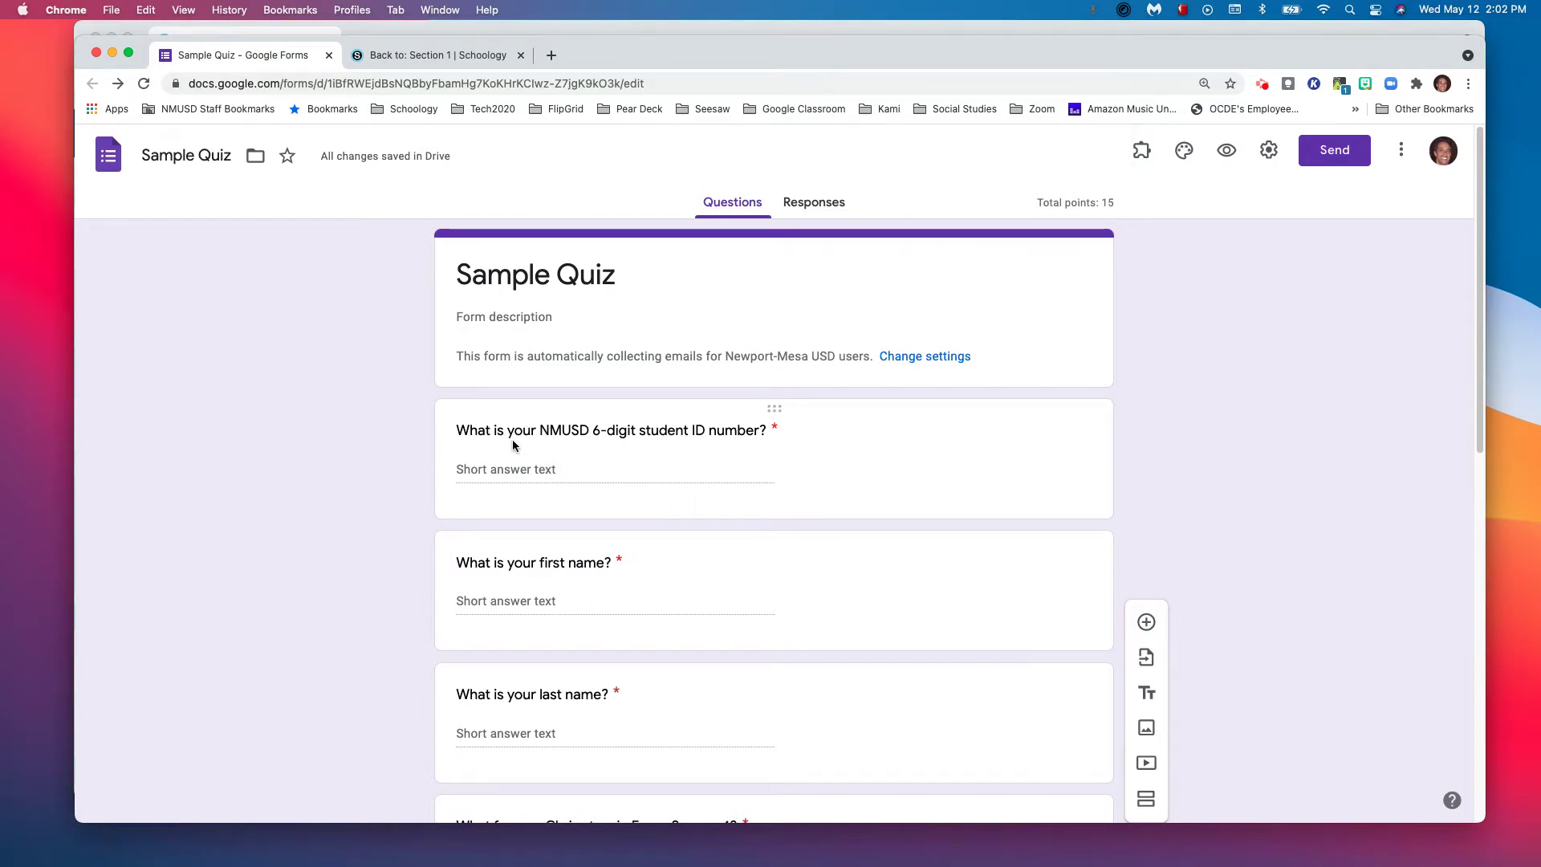
Step: Open the Sample Quiz's required NMUSD student ID short-answer question for editing
left_click(456, 433)
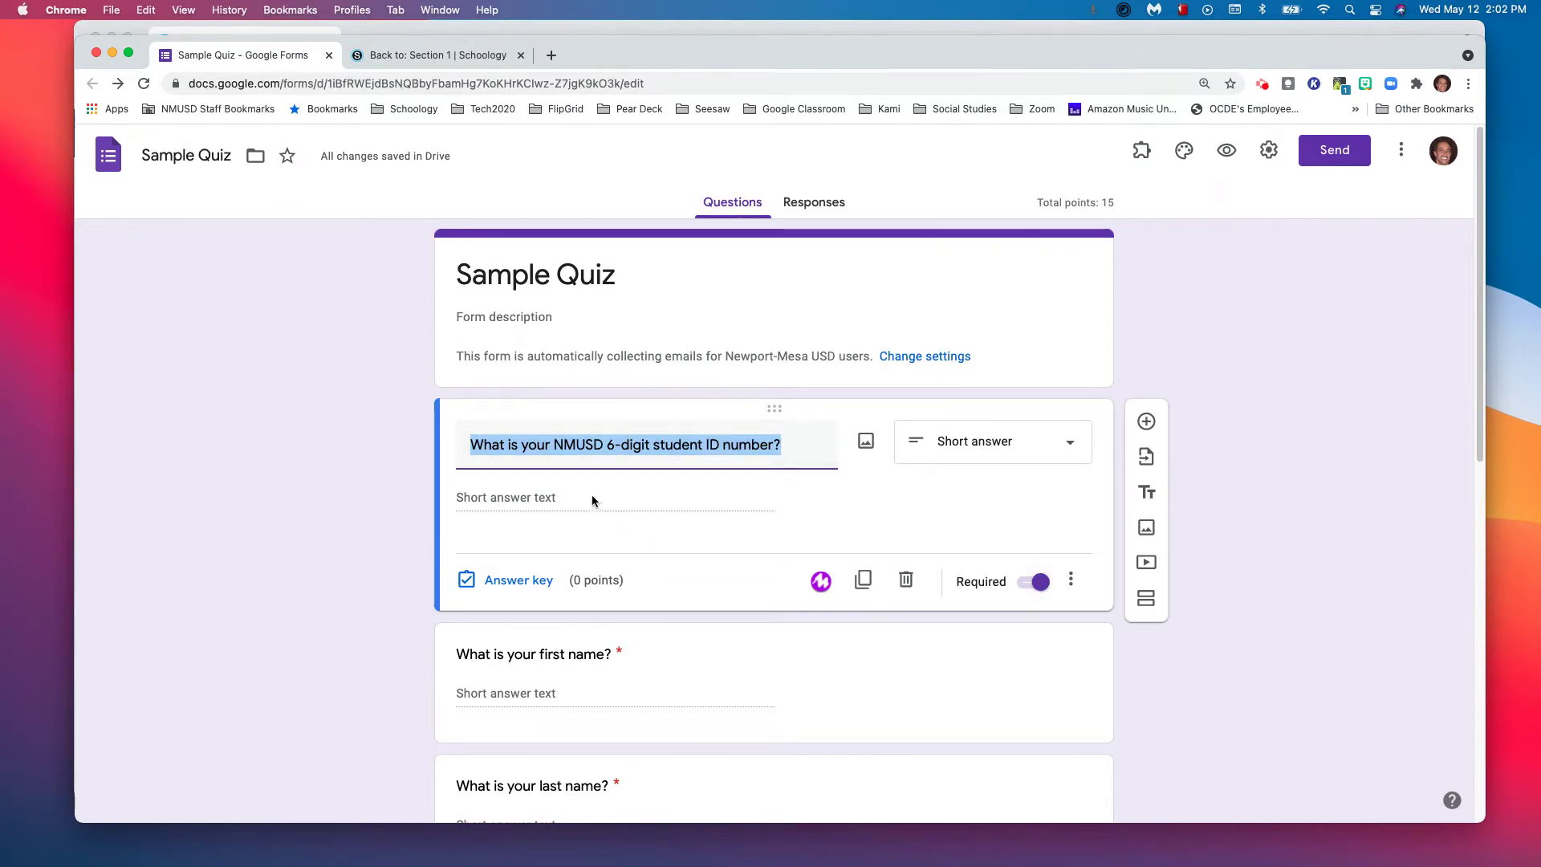
left_click(369, 488)
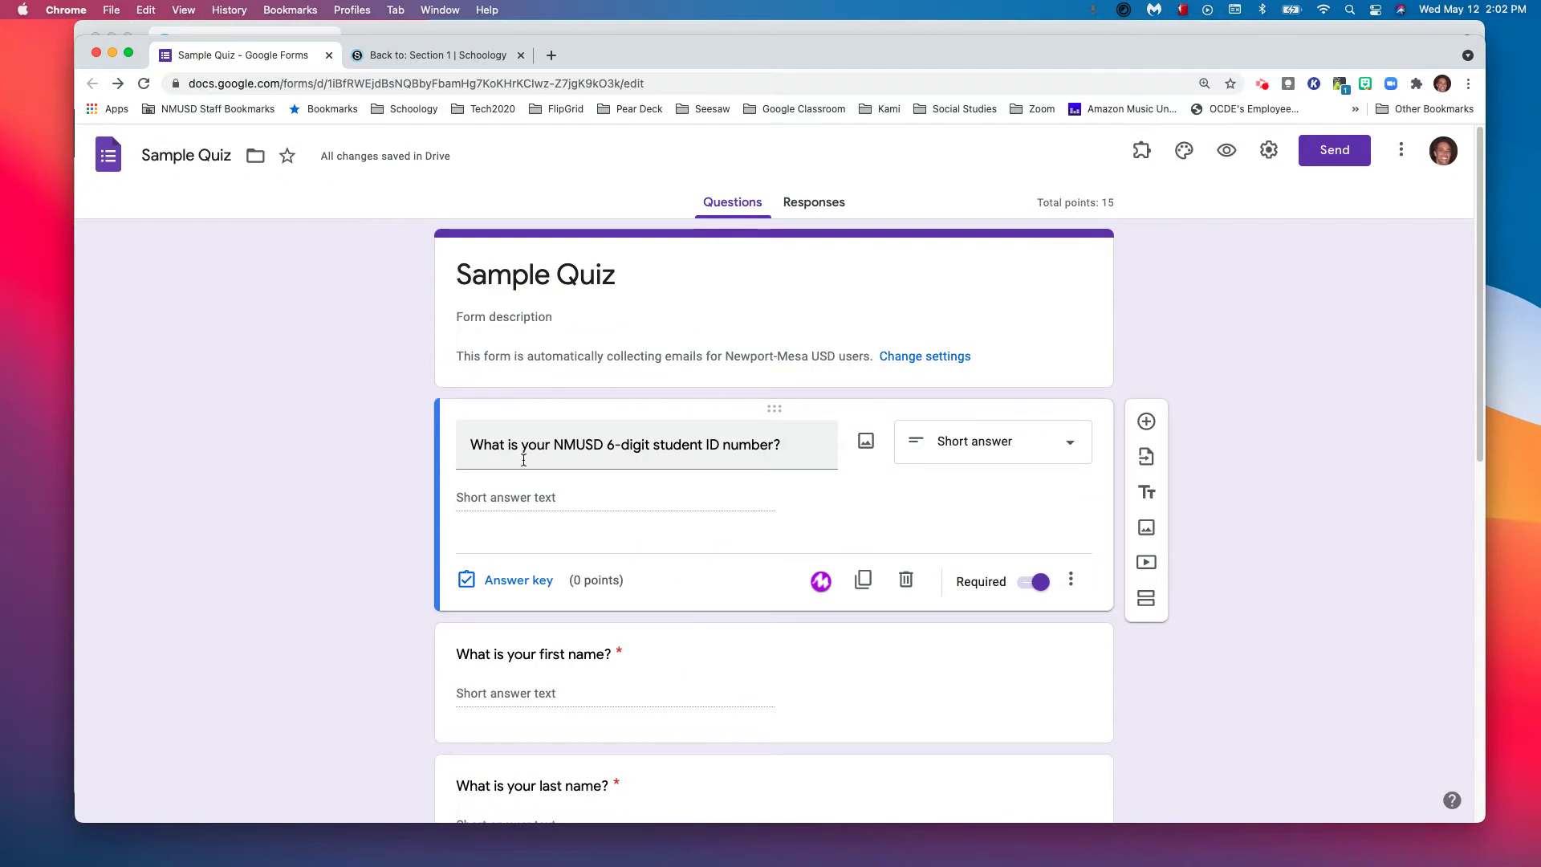
scroll(524, 459, "down", 1)
scroll(554, 657, "down", 1)
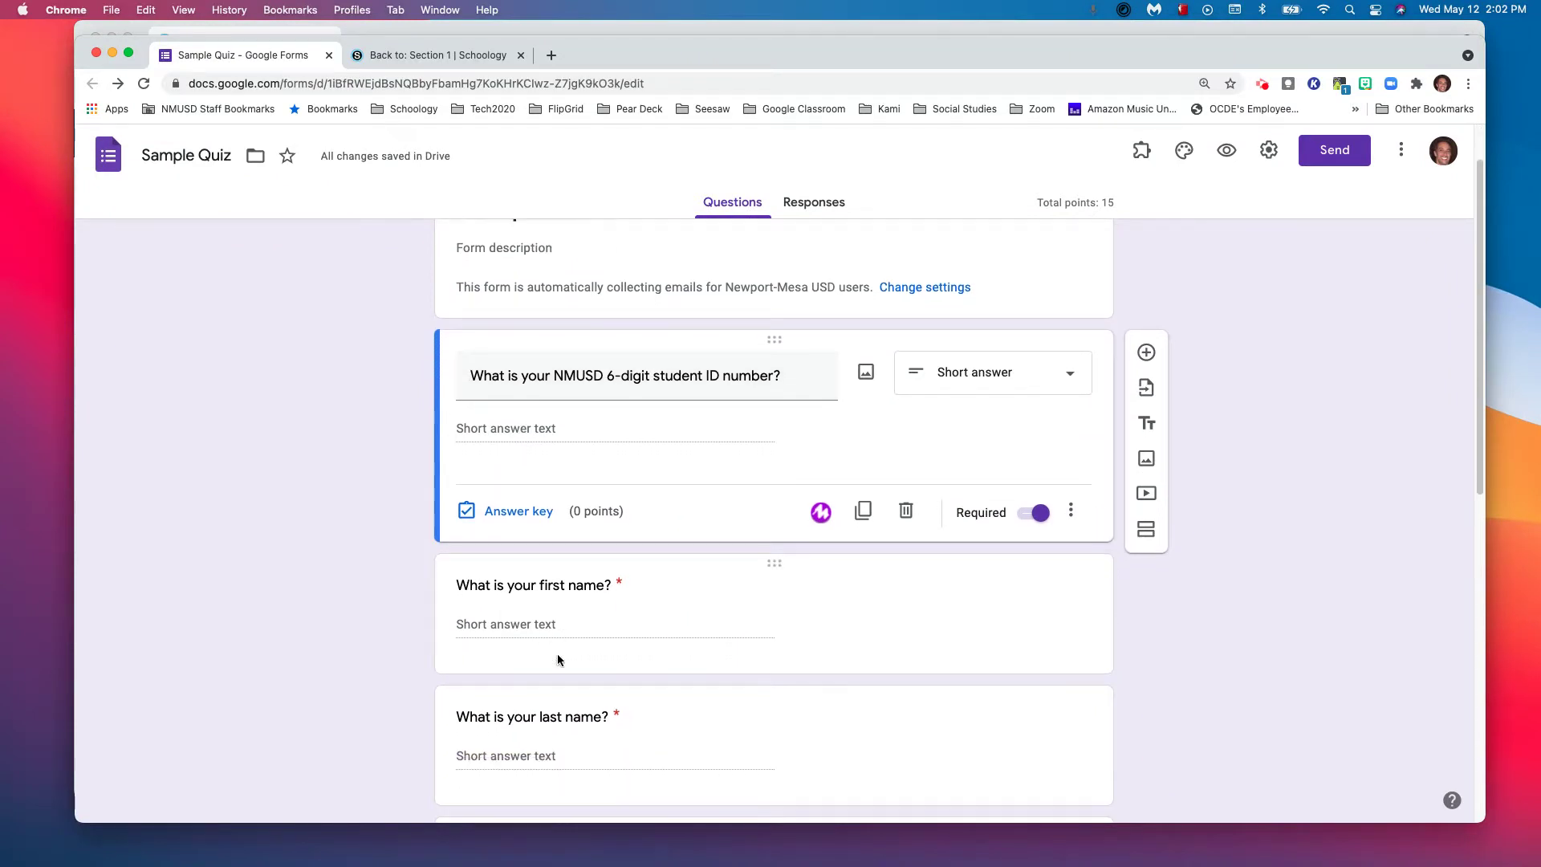
scroll(561, 730, "down", 5)
scroll(602, 625, "down", 2)
left_click(609, 562)
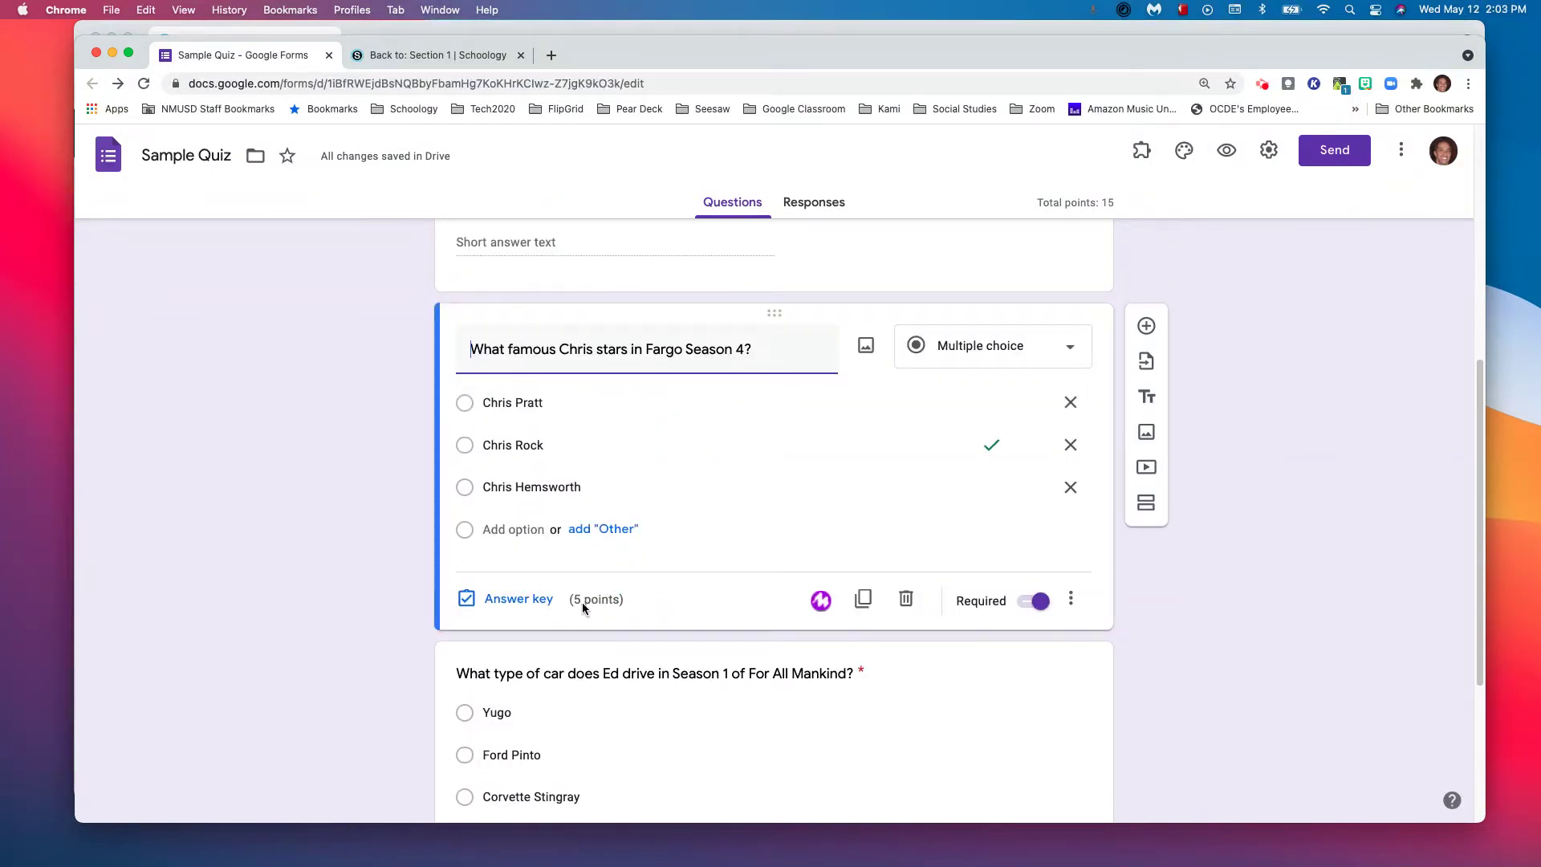
scroll(635, 602, "down", 2)
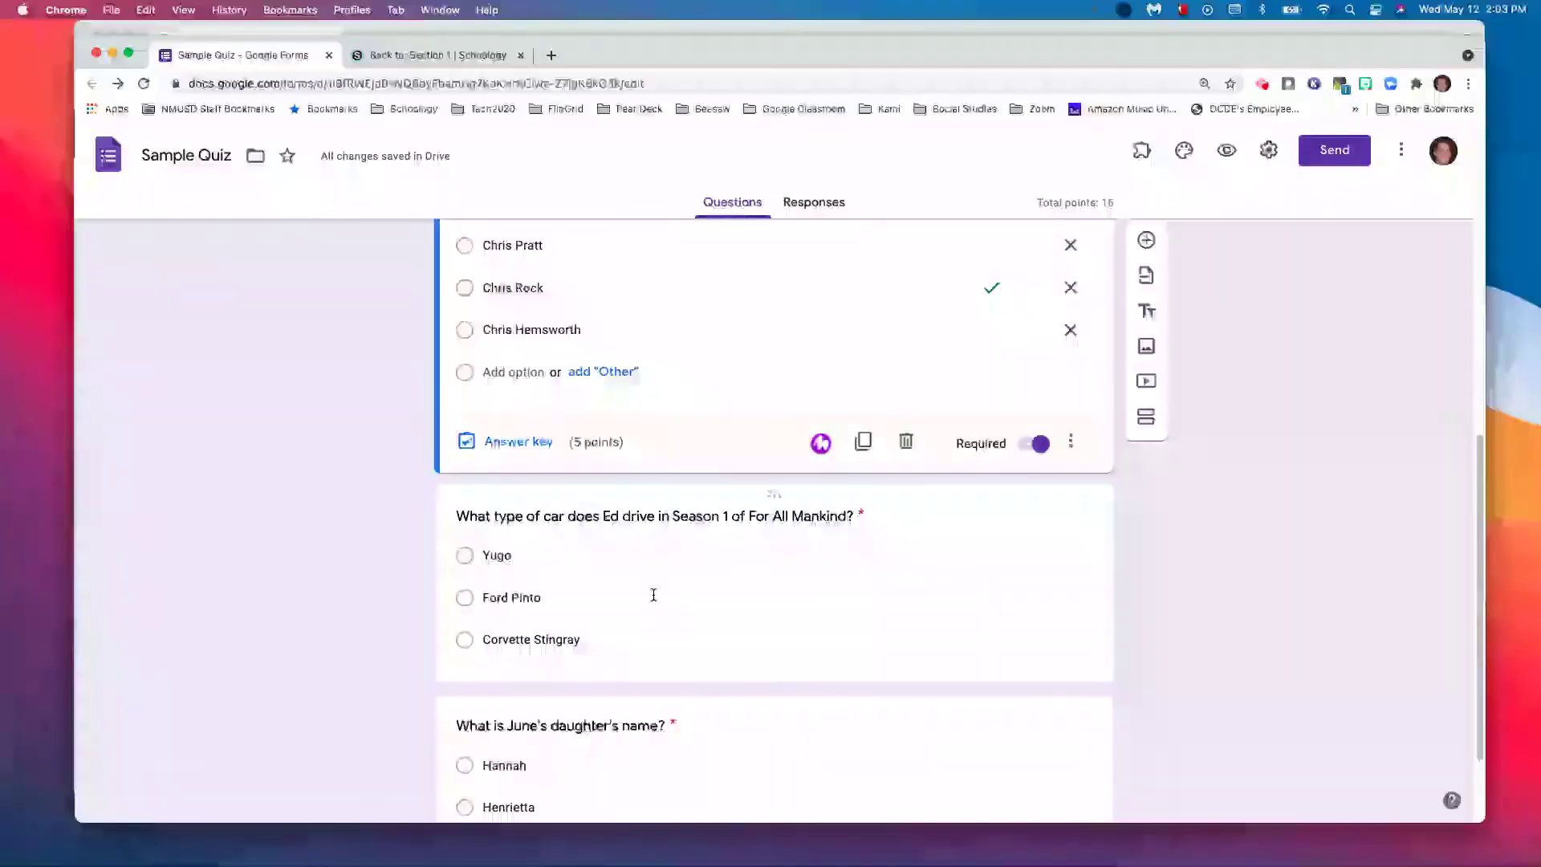
scroll(648, 612, "up", 3)
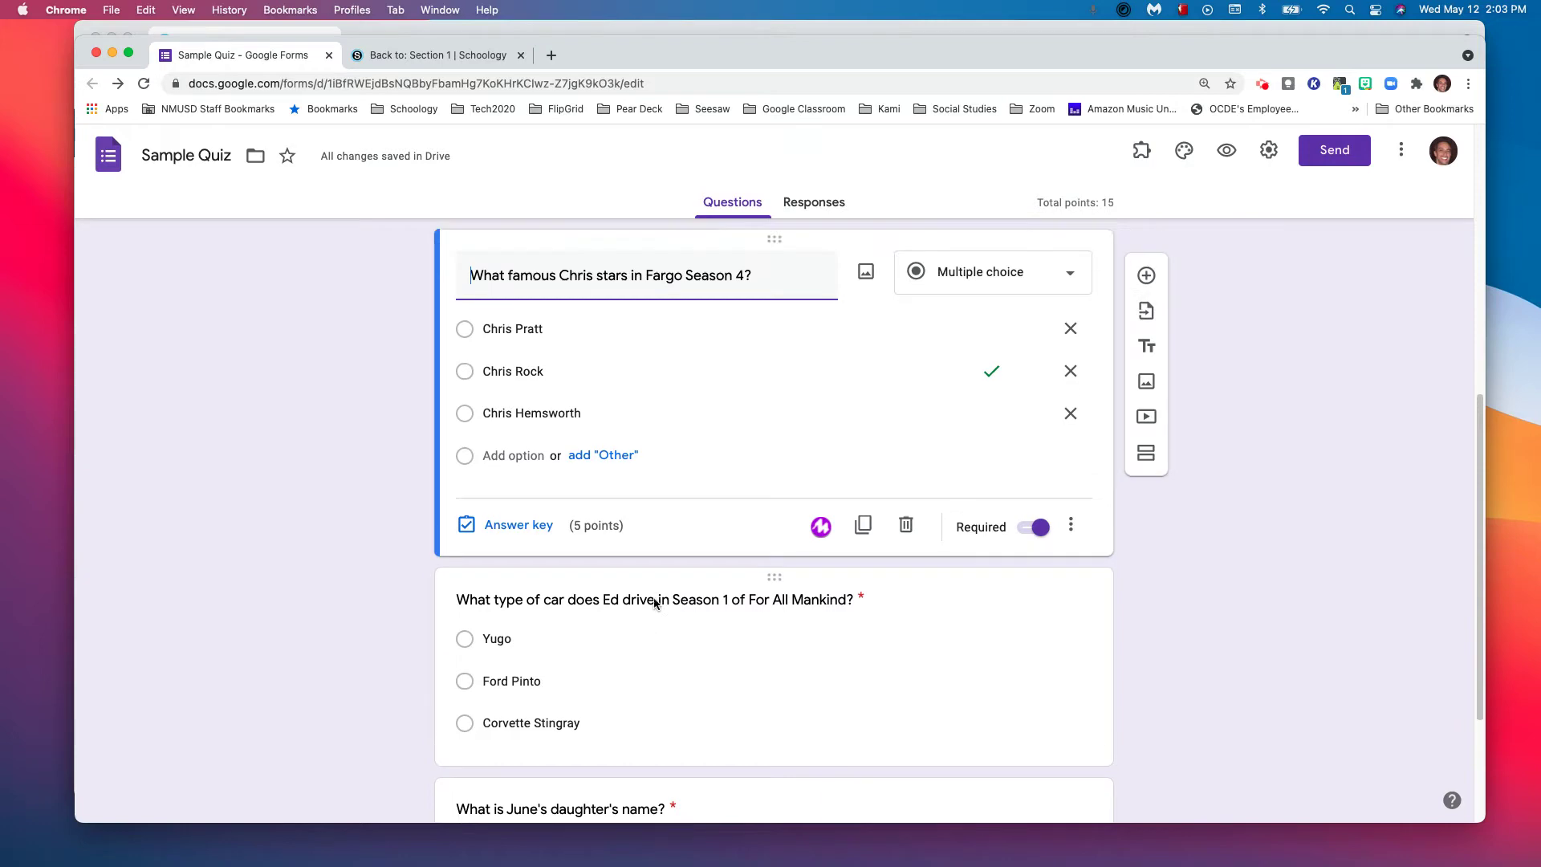
scroll(655, 594, "up", 6)
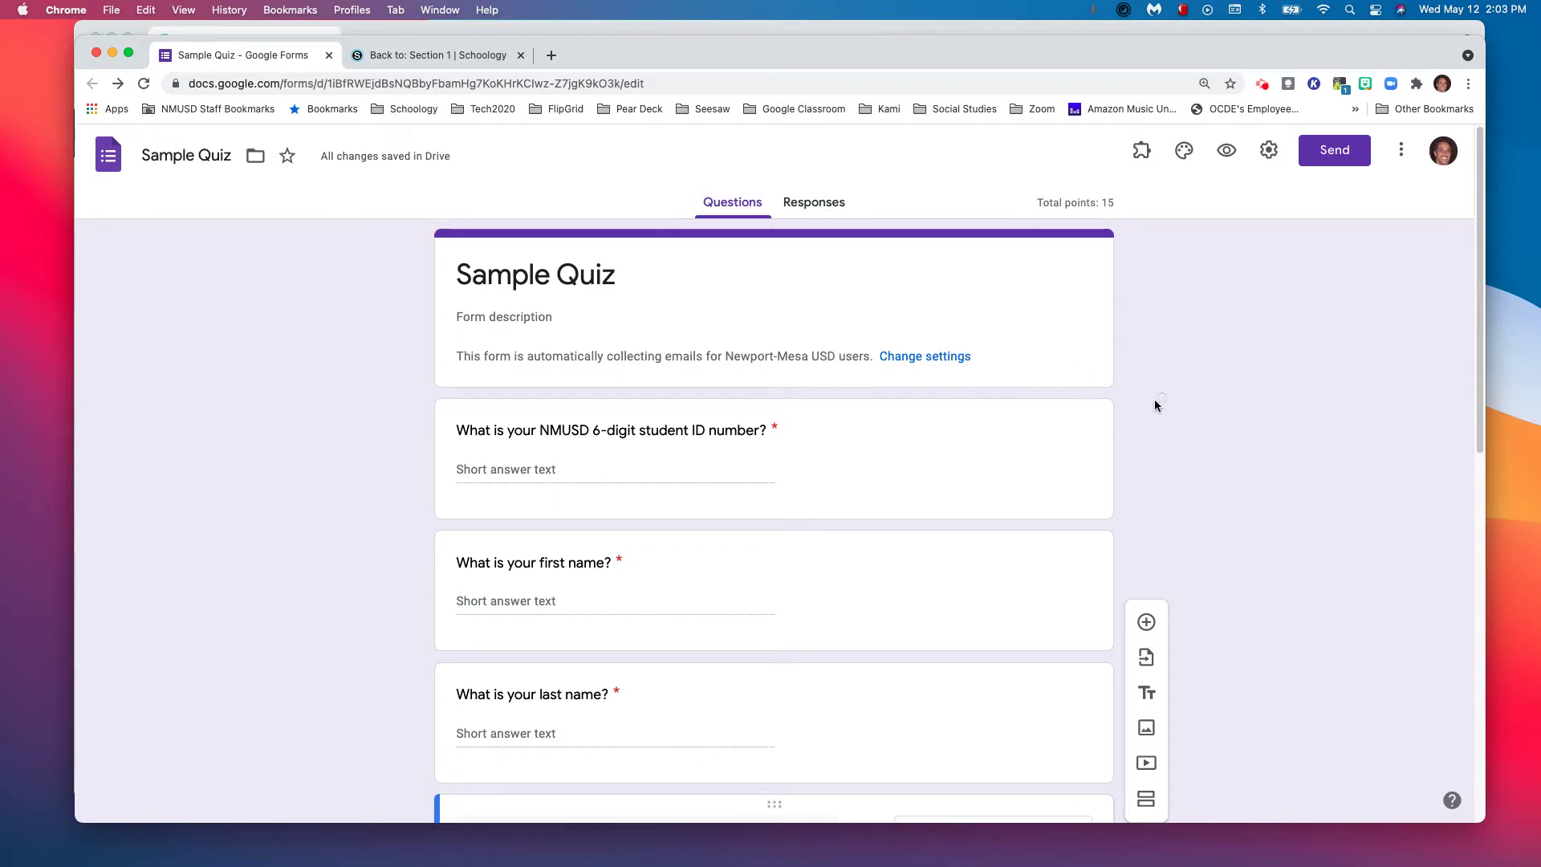
left_click(987, 454)
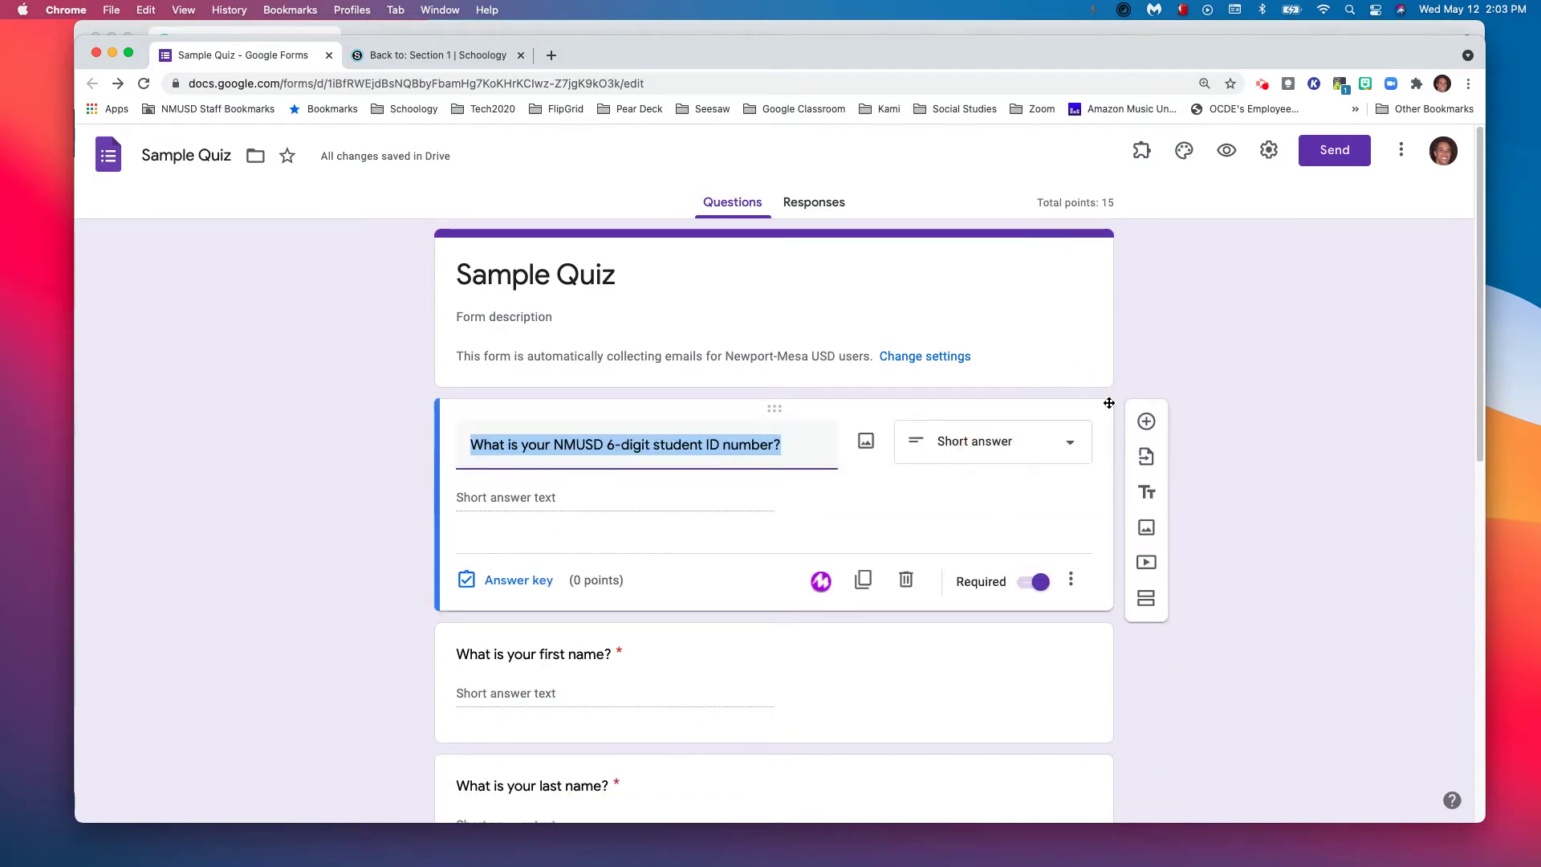
left_click(1145, 422)
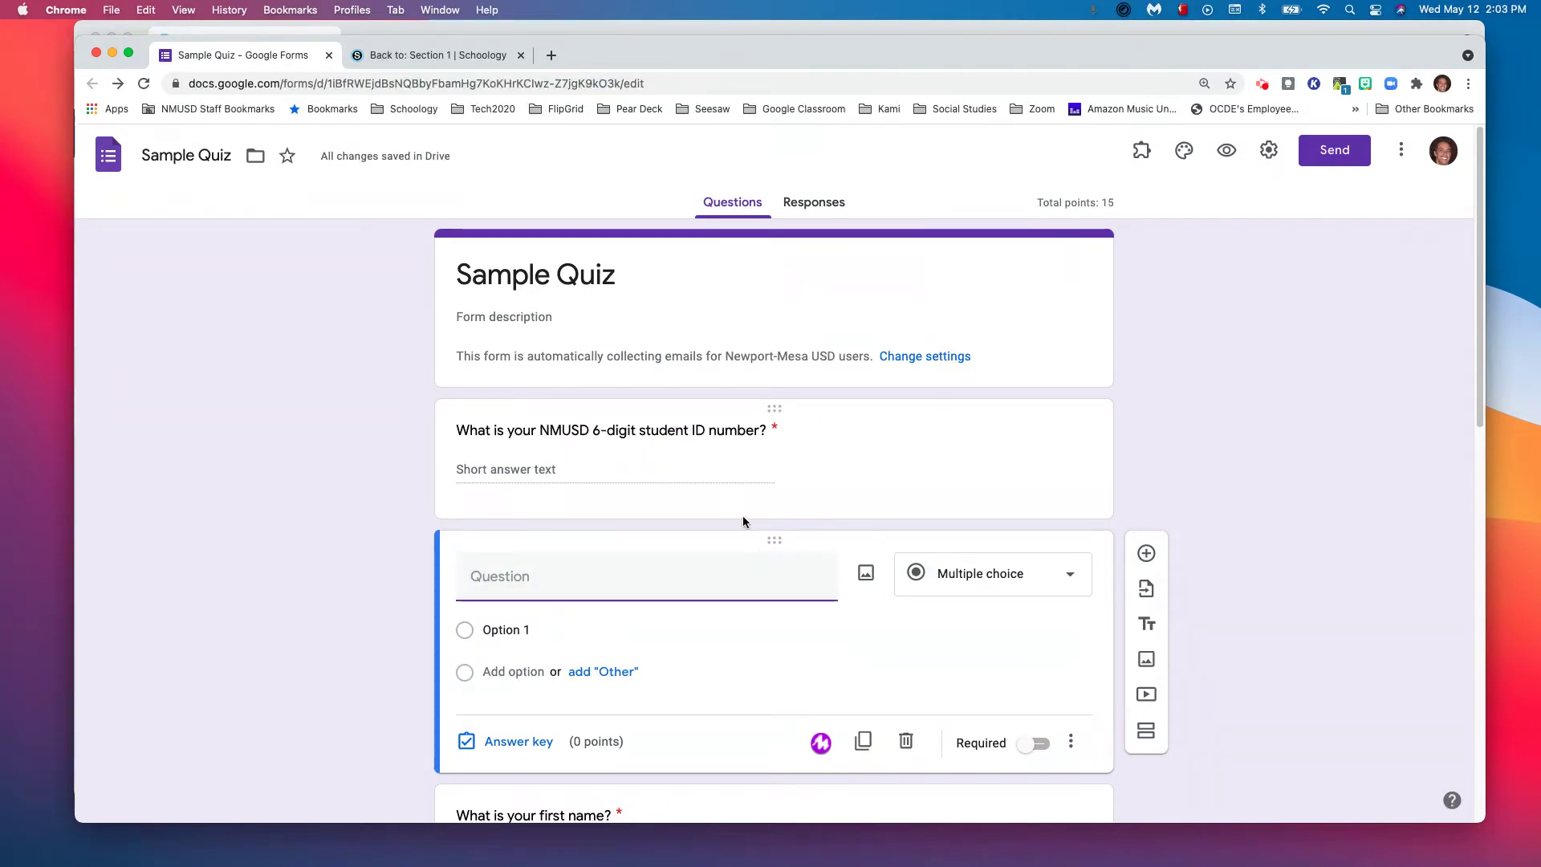
left_click(905, 741)
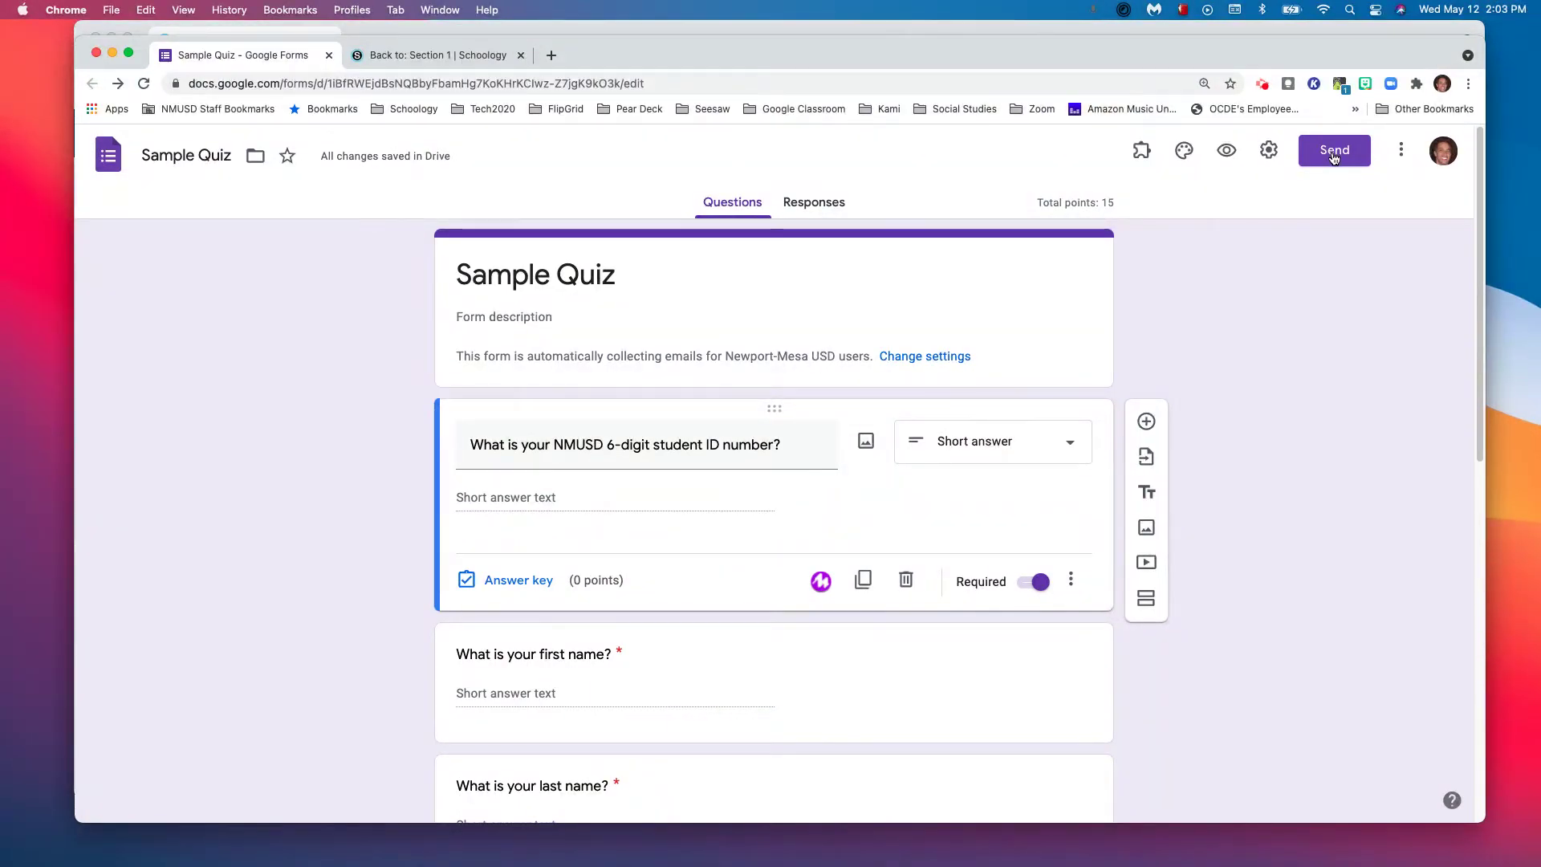
left_click(1334, 154)
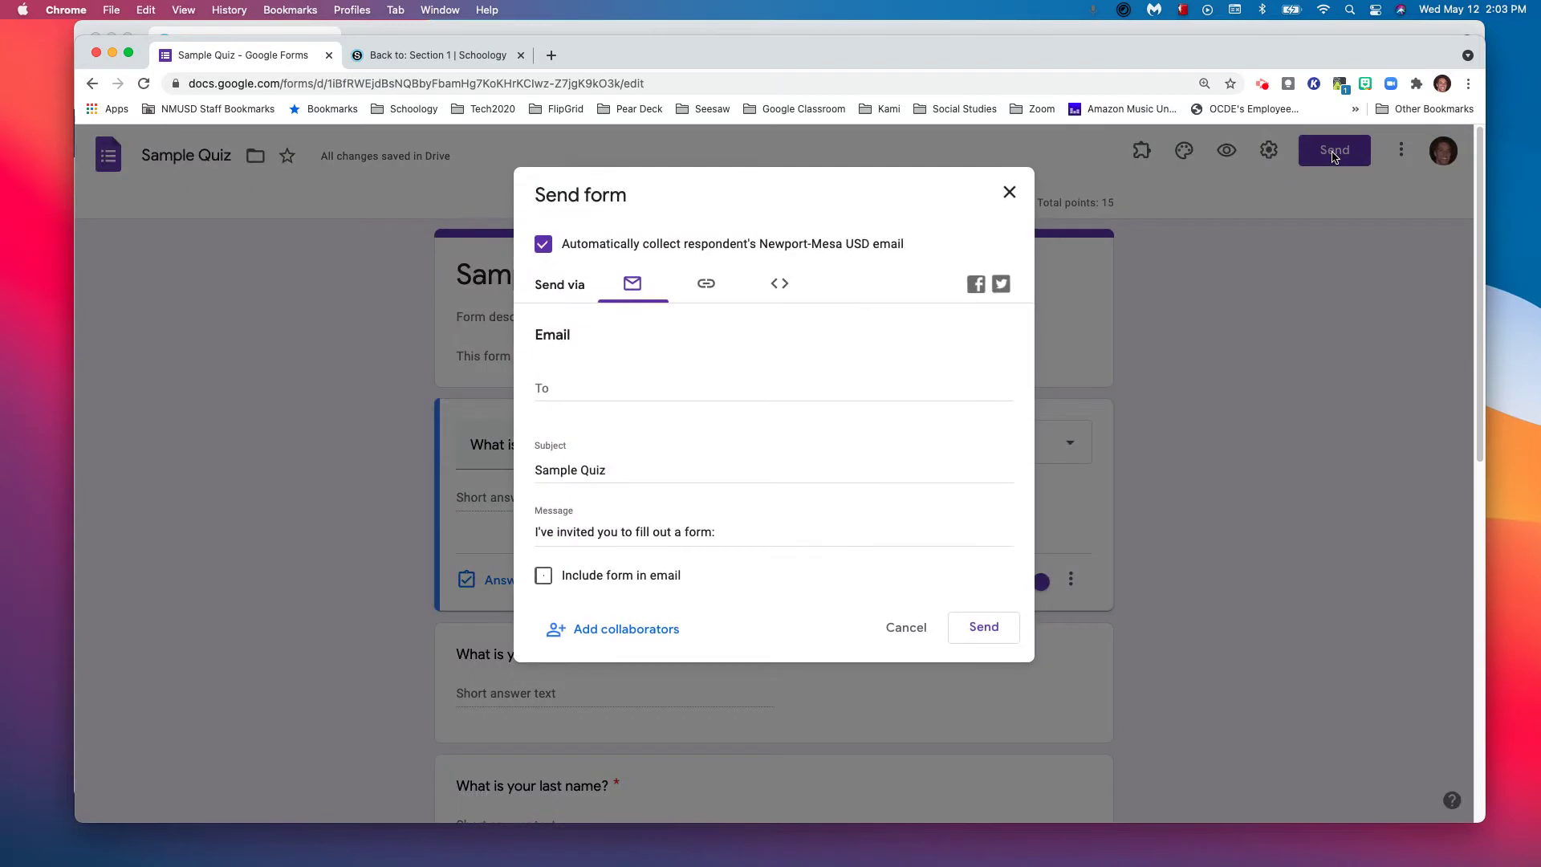
Step: Copy the Sample Quiz's shareable link from the Send form dialog, then close the dialog
left_click(706, 289)
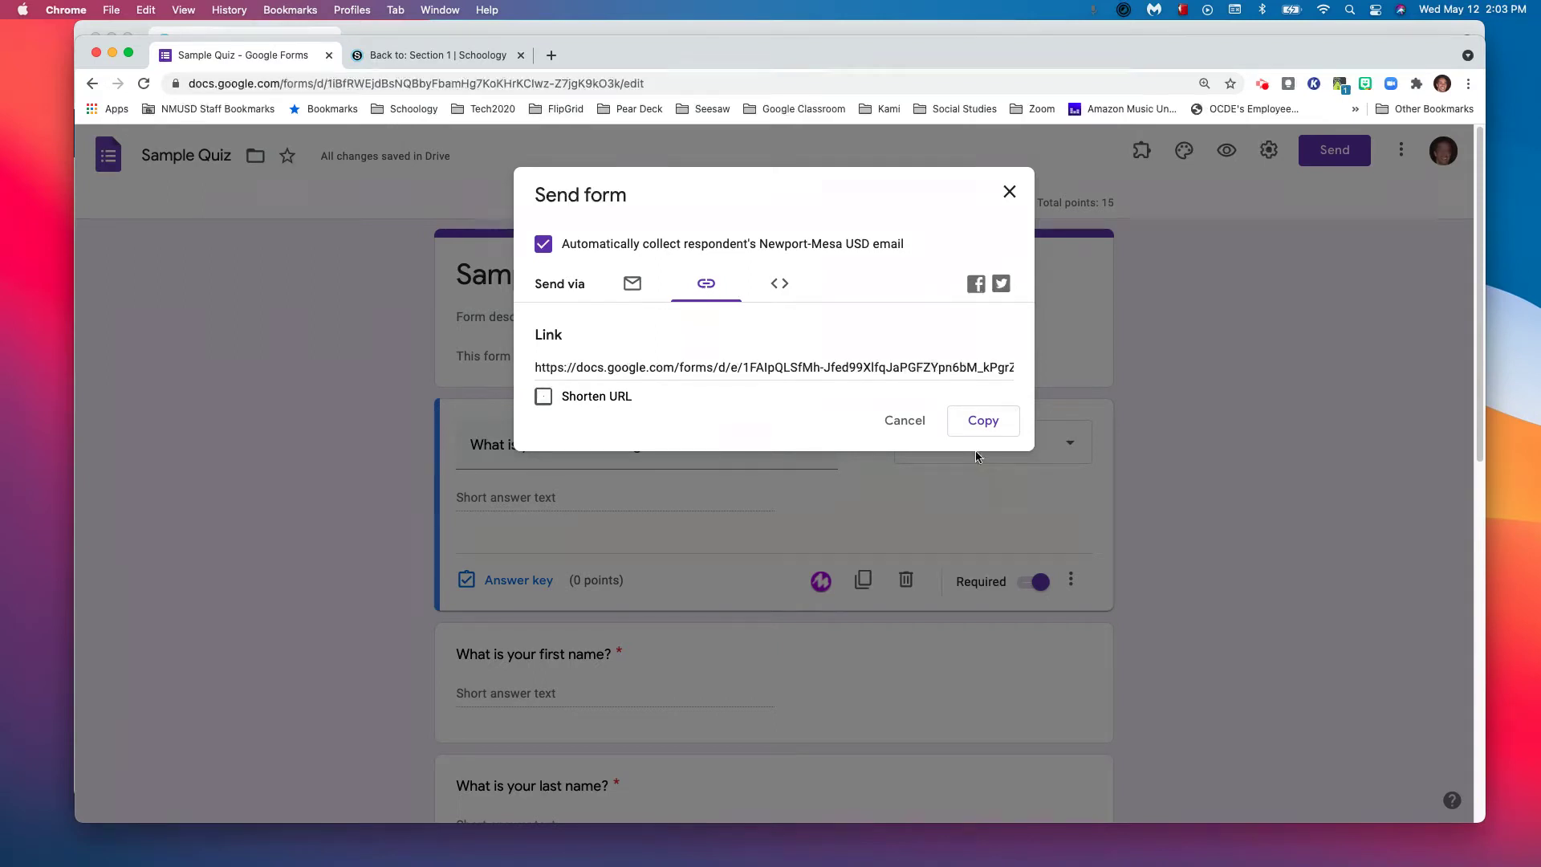
left_click(981, 427)
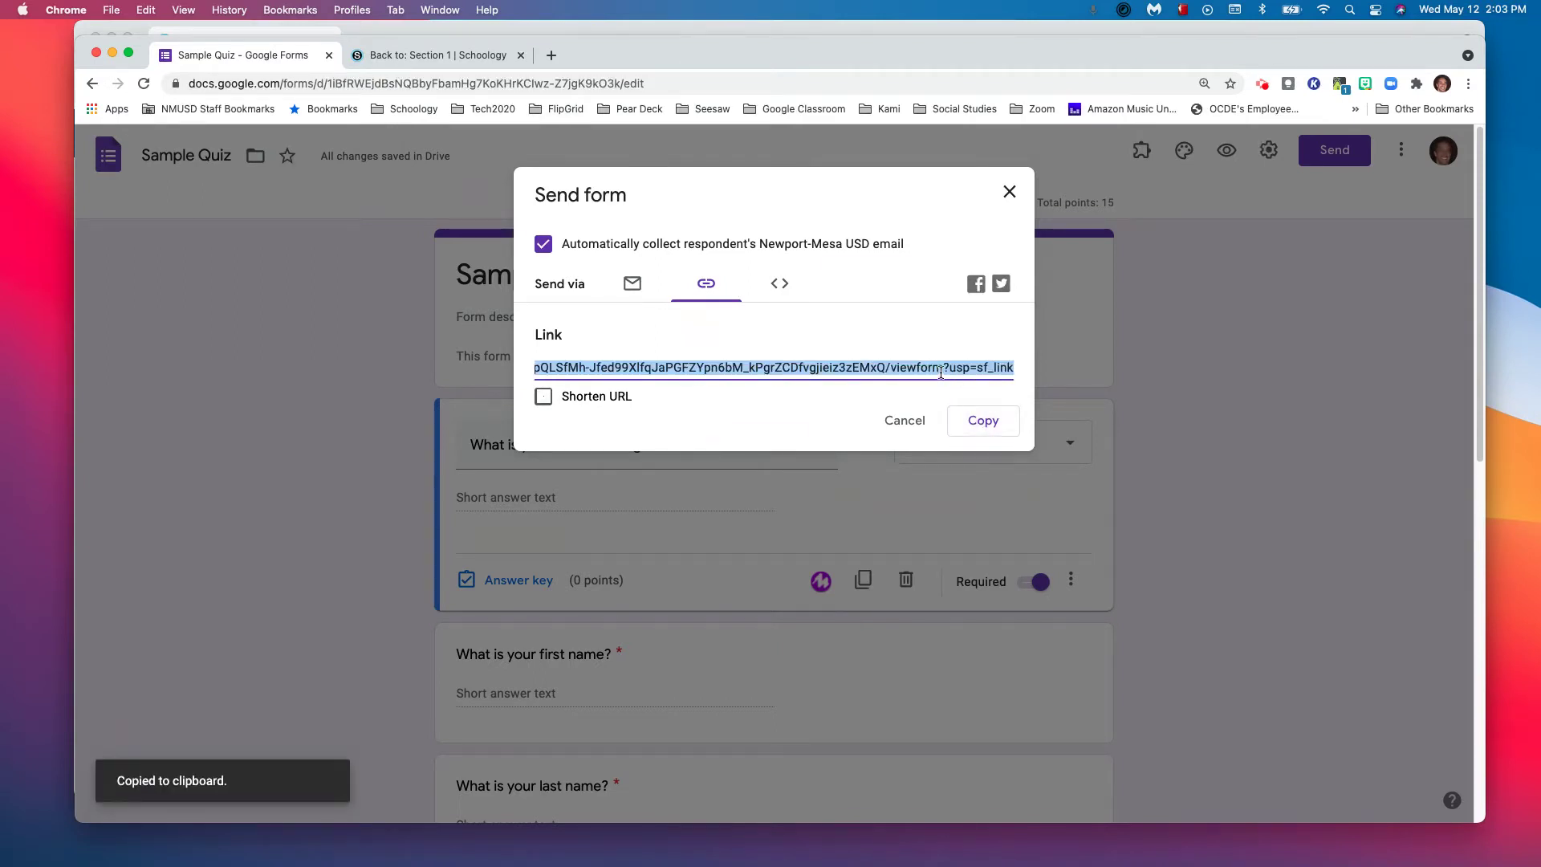
left_click(1009, 192)
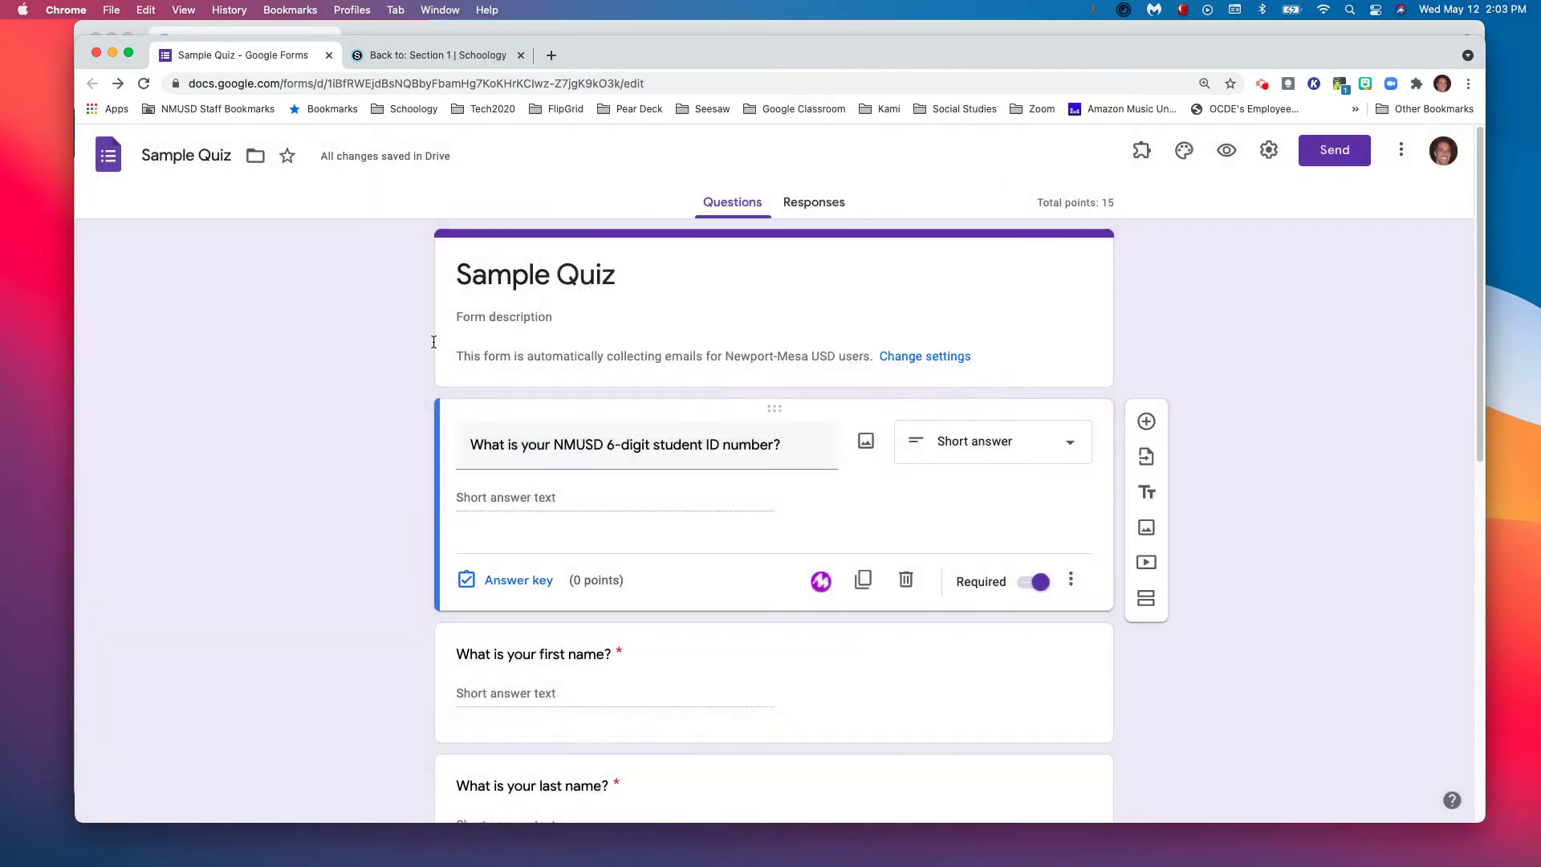
left_click(440, 52)
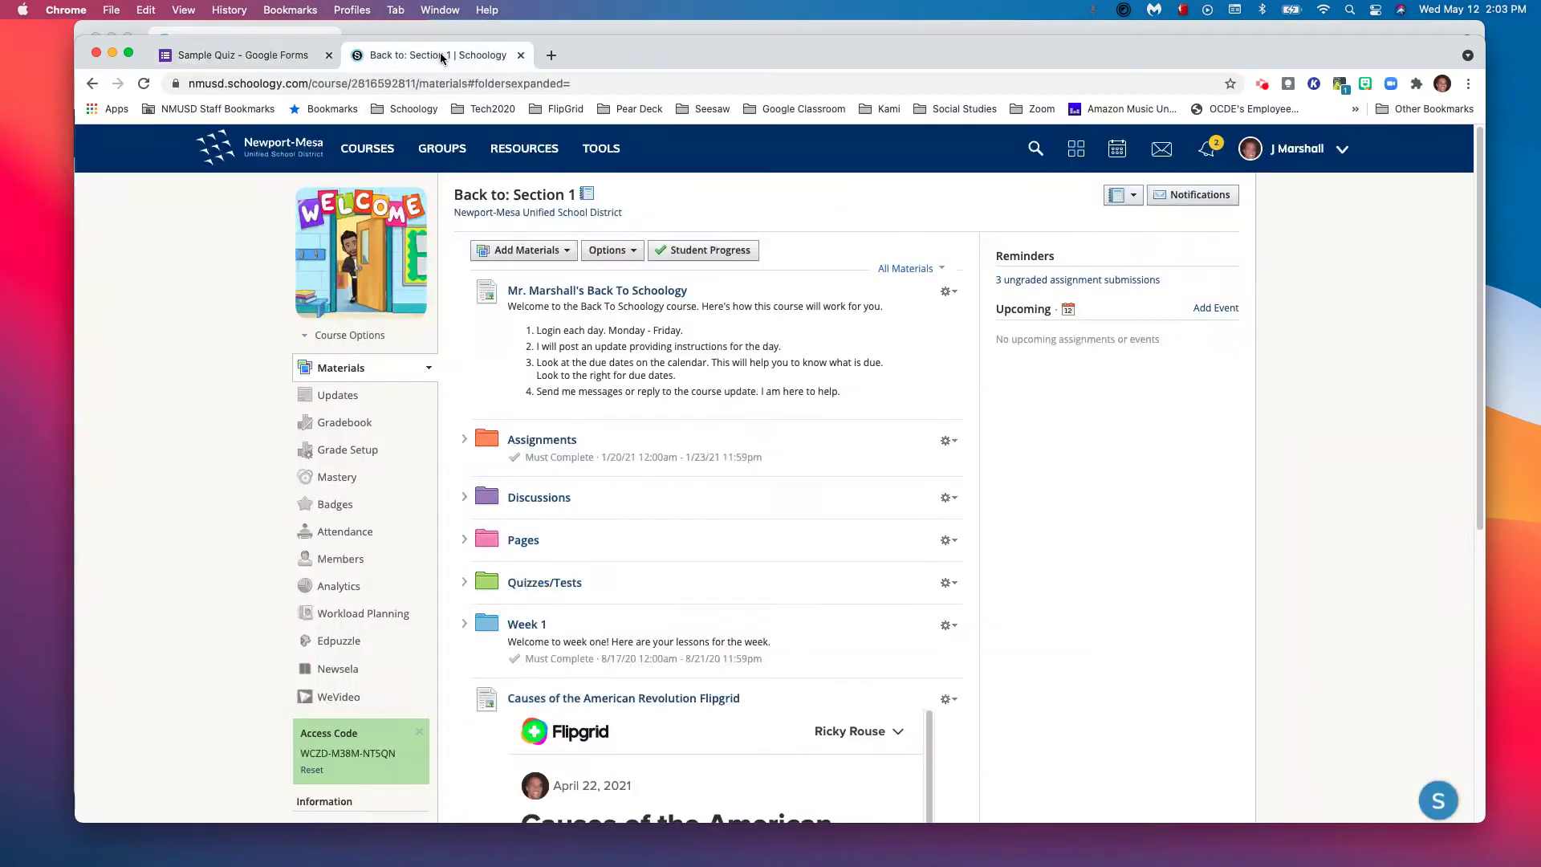
Step: On the Back to: Section 1 materials page, show the add-material choices below the welcome post
left_click(570, 253)
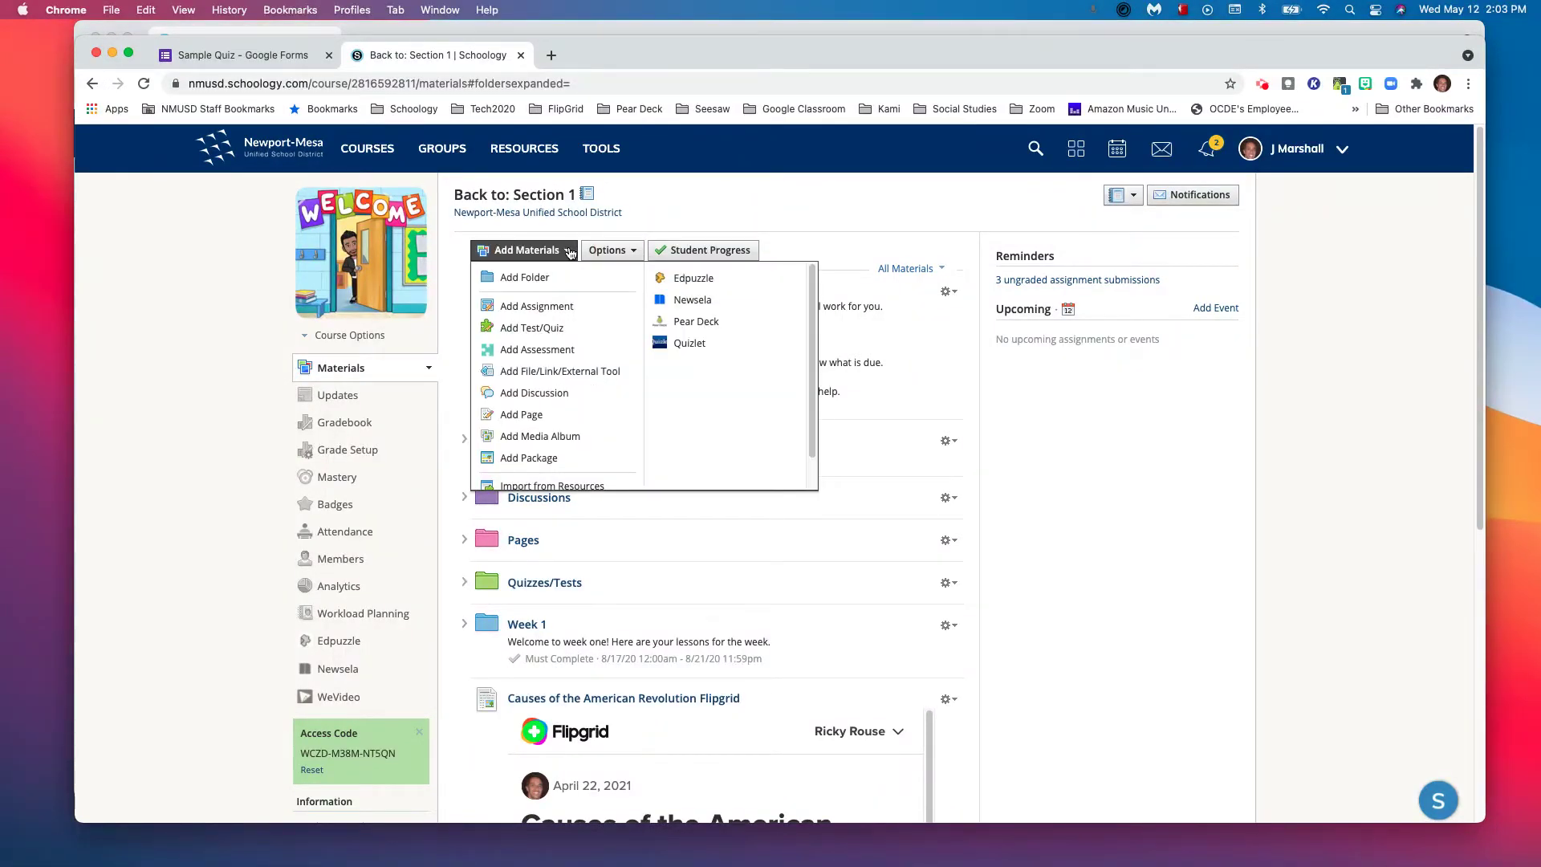
left_click(547, 252)
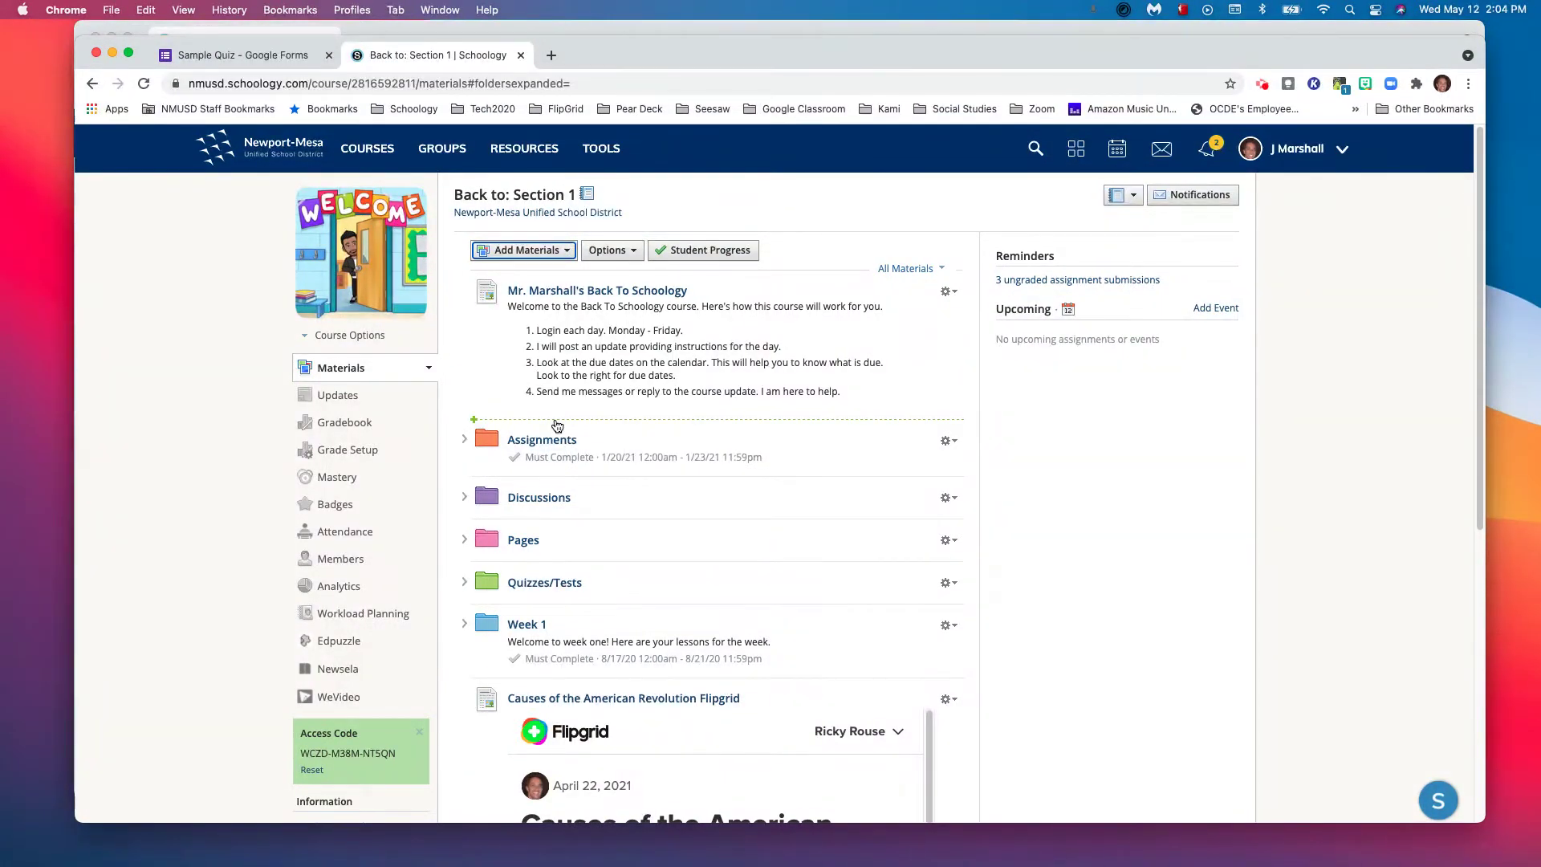
left_click(473, 423)
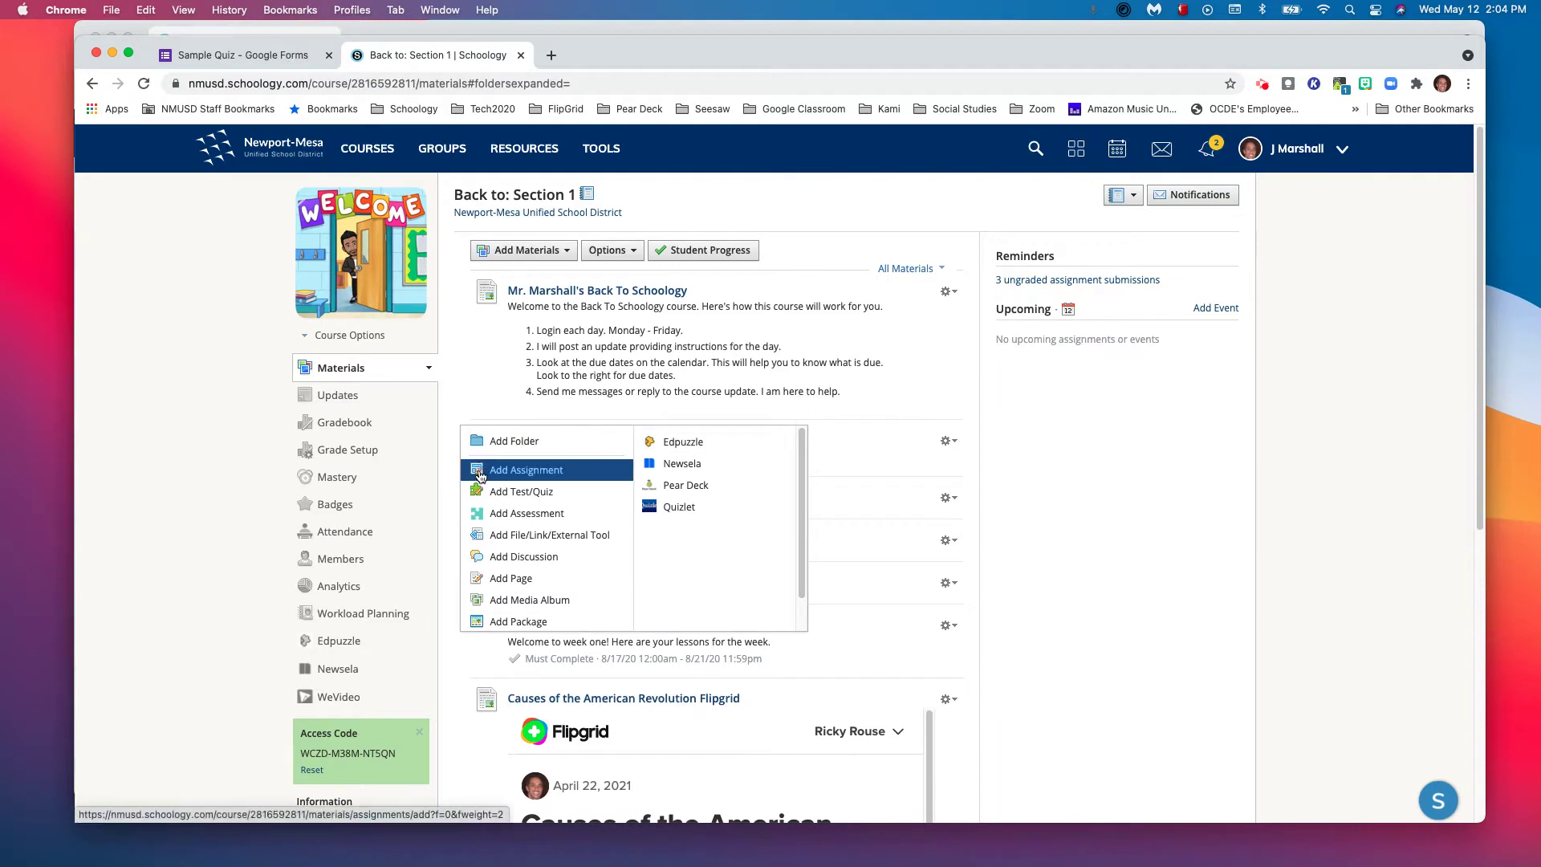
Step: Add an External Tool item titled 'Sample Quiz' with the pasted Google Form link as its URL
left_click(573, 536)
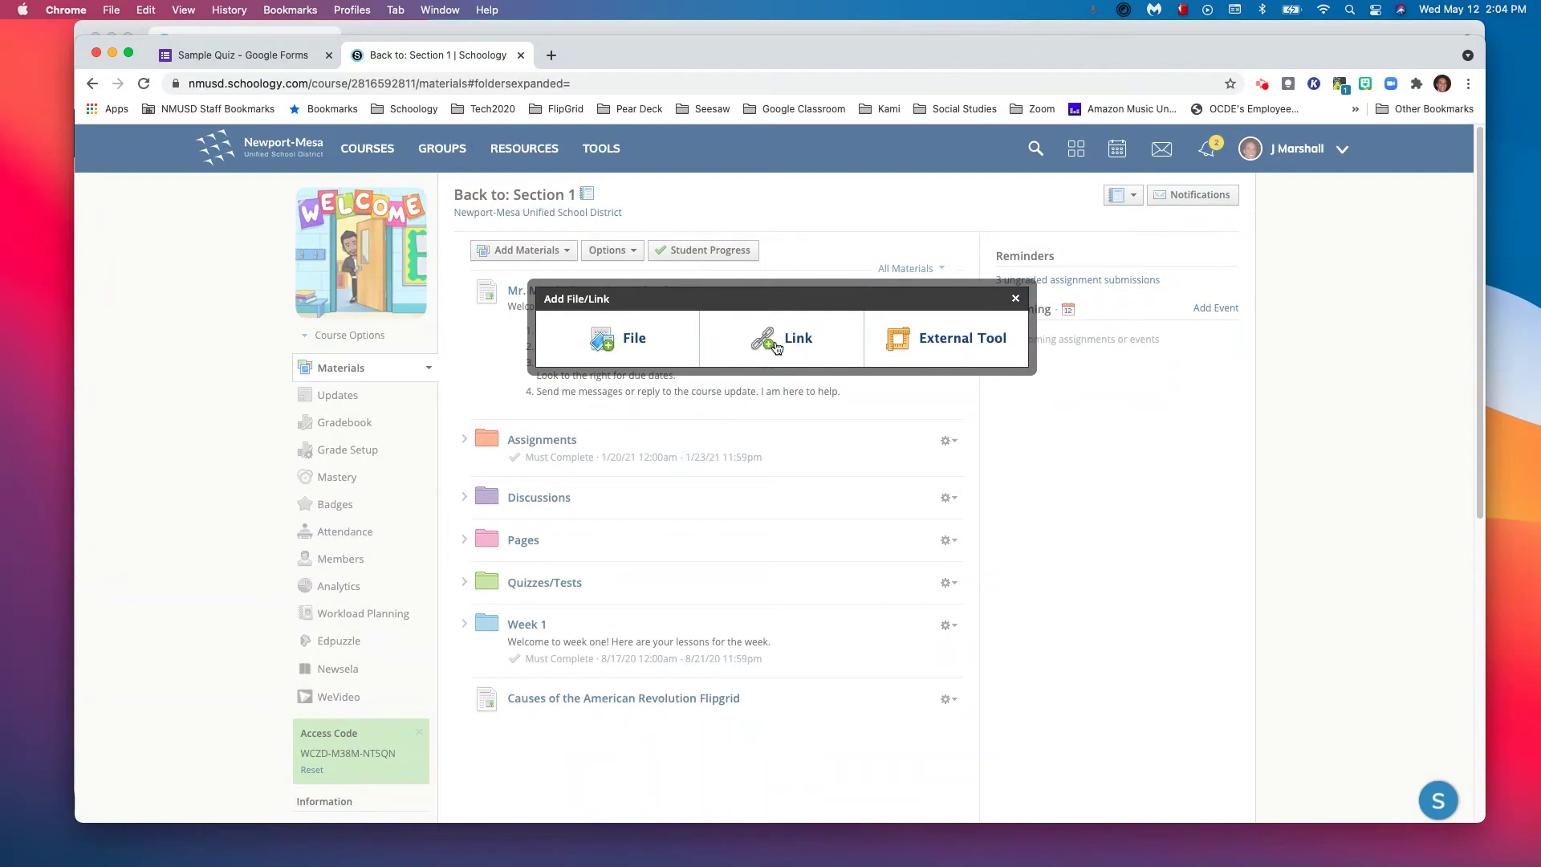
left_click(962, 344)
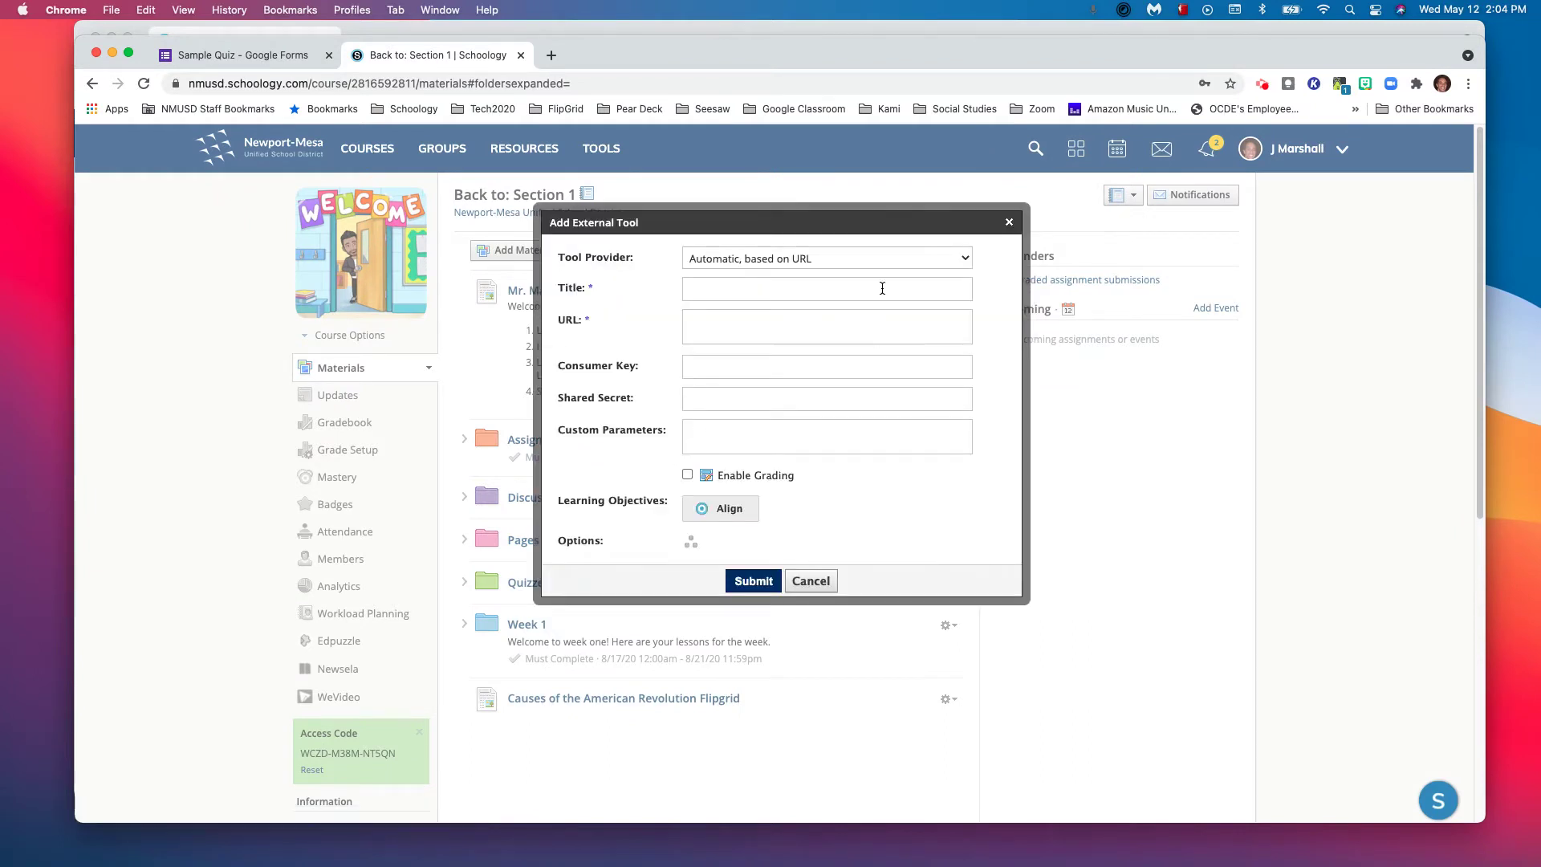
left_click(882, 288)
left_click(820, 321)
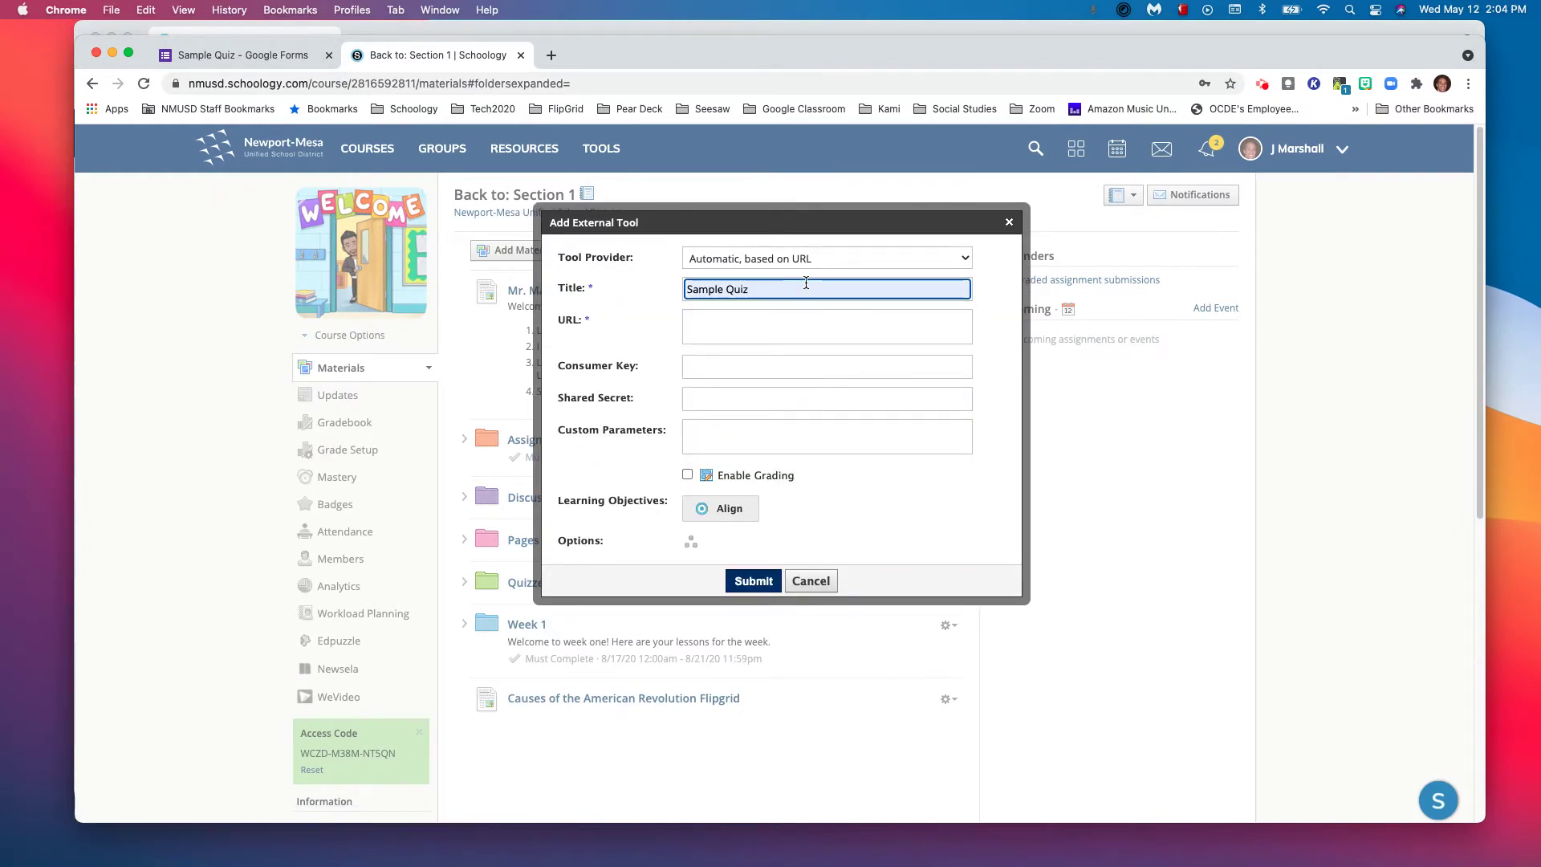
left_click(791, 321)
right_click(787, 329)
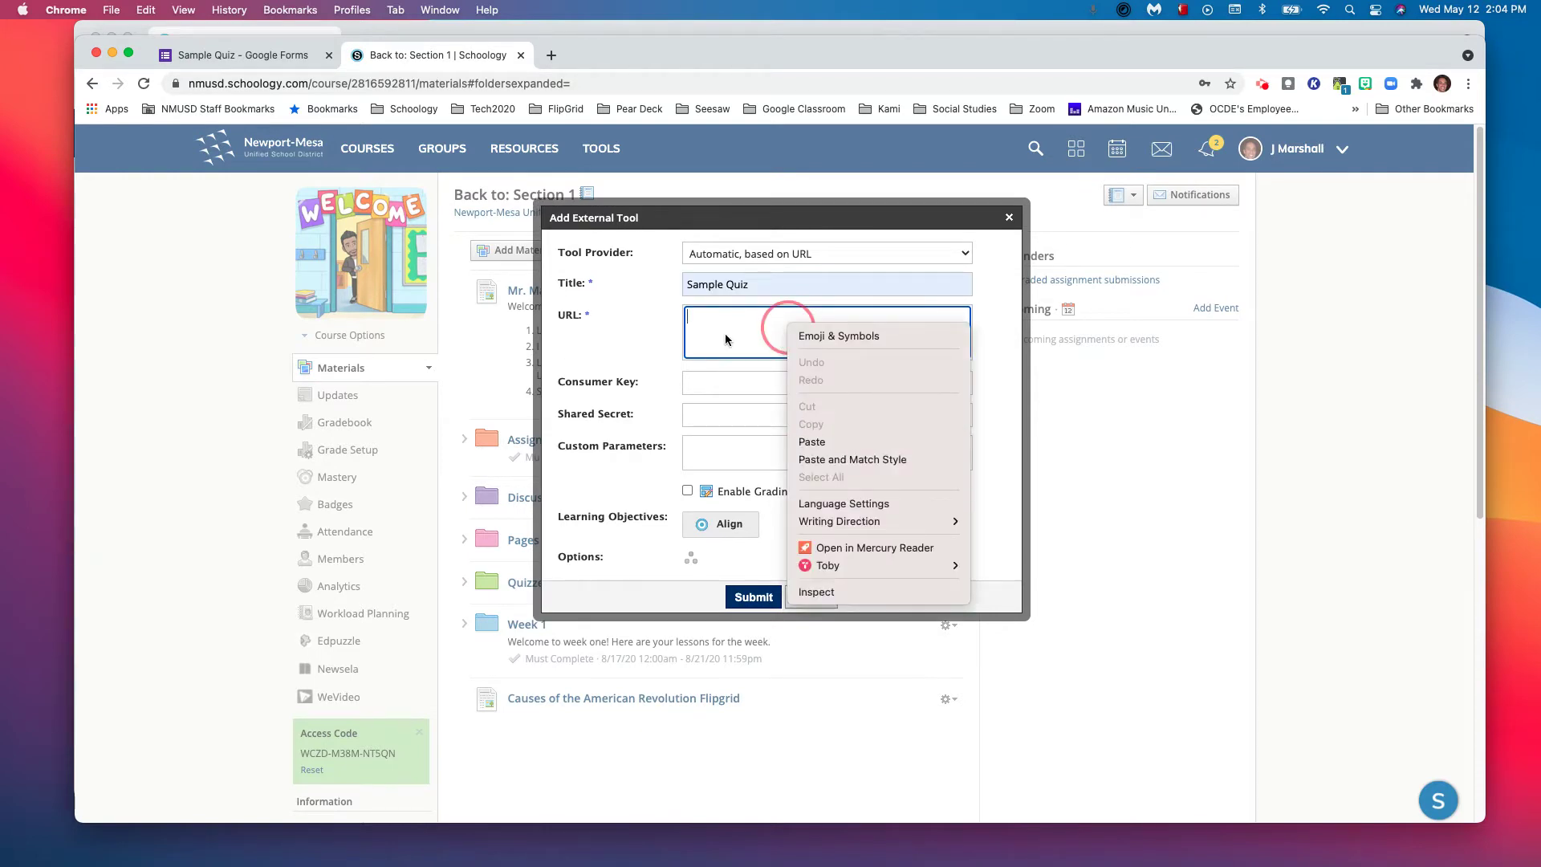
left_click(809, 441)
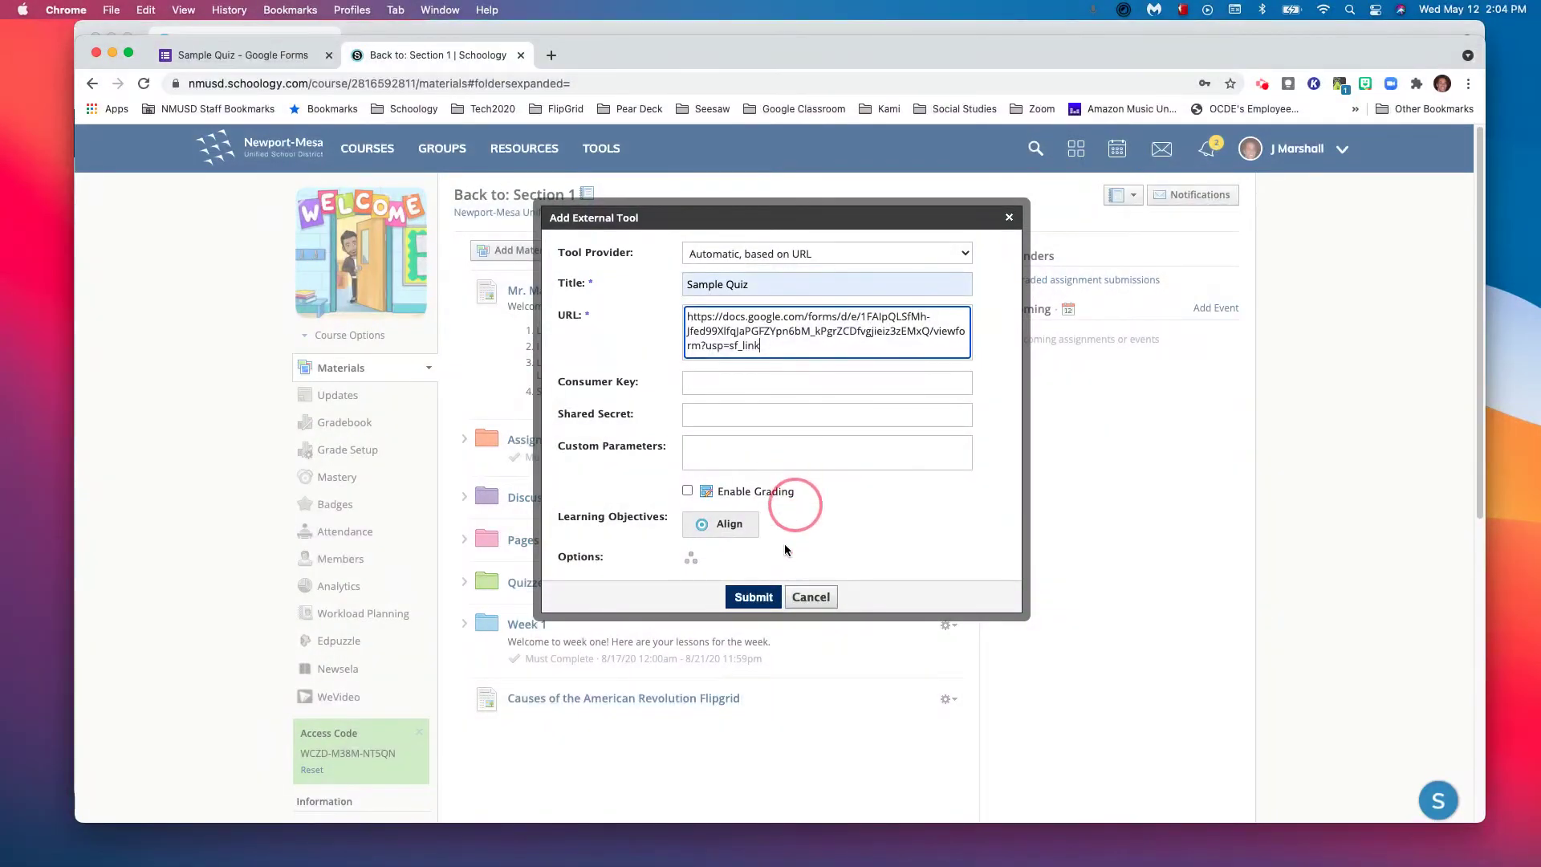
left_click(753, 598)
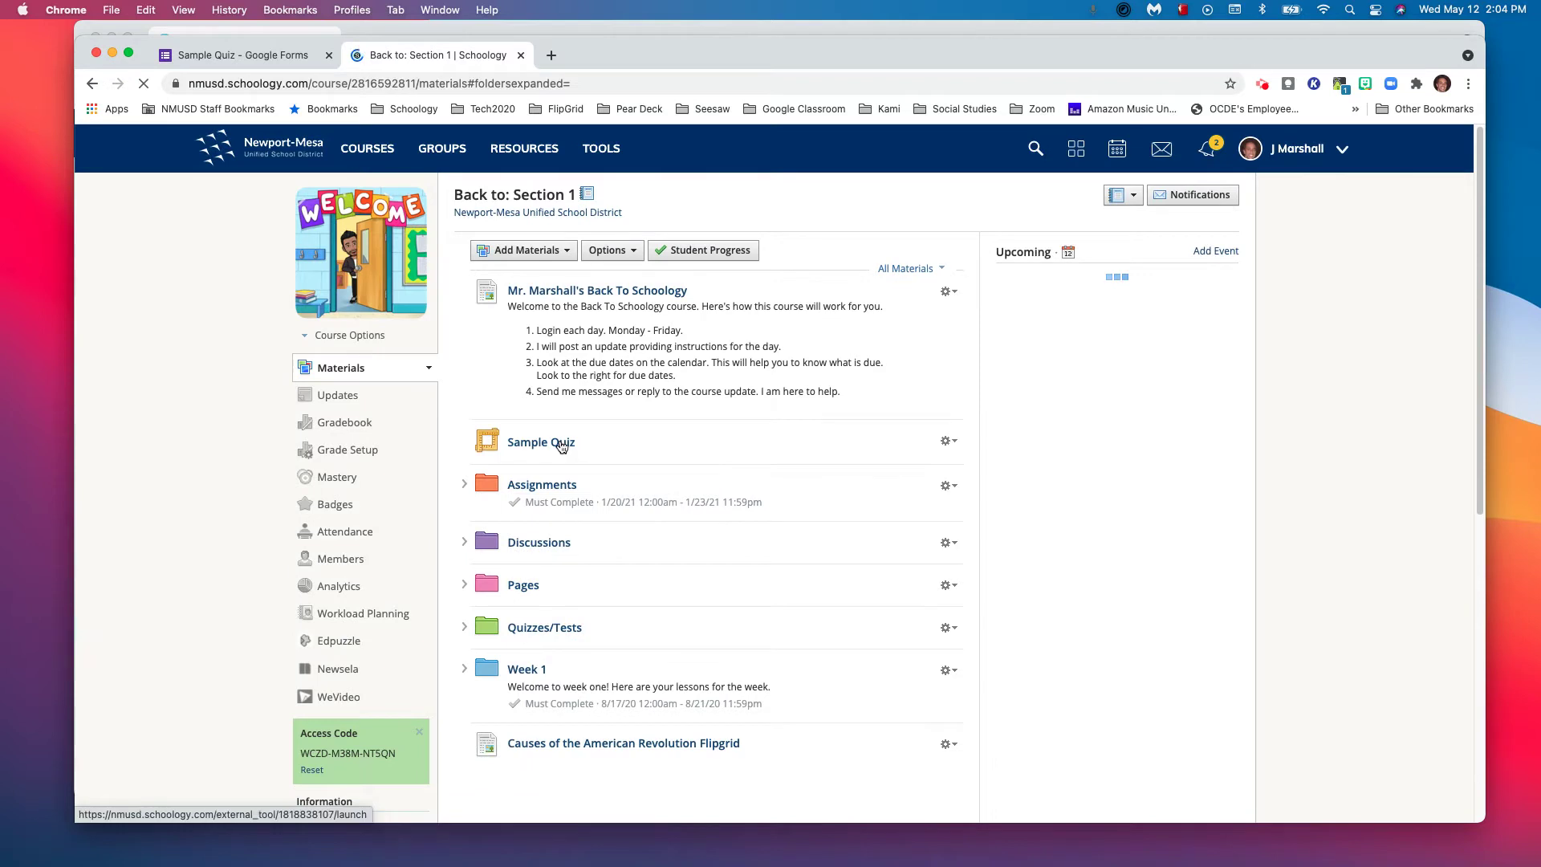
Step: In the student's reloaded course page, open Sample Quiz and enter the student ID number
left_click(730, 24)
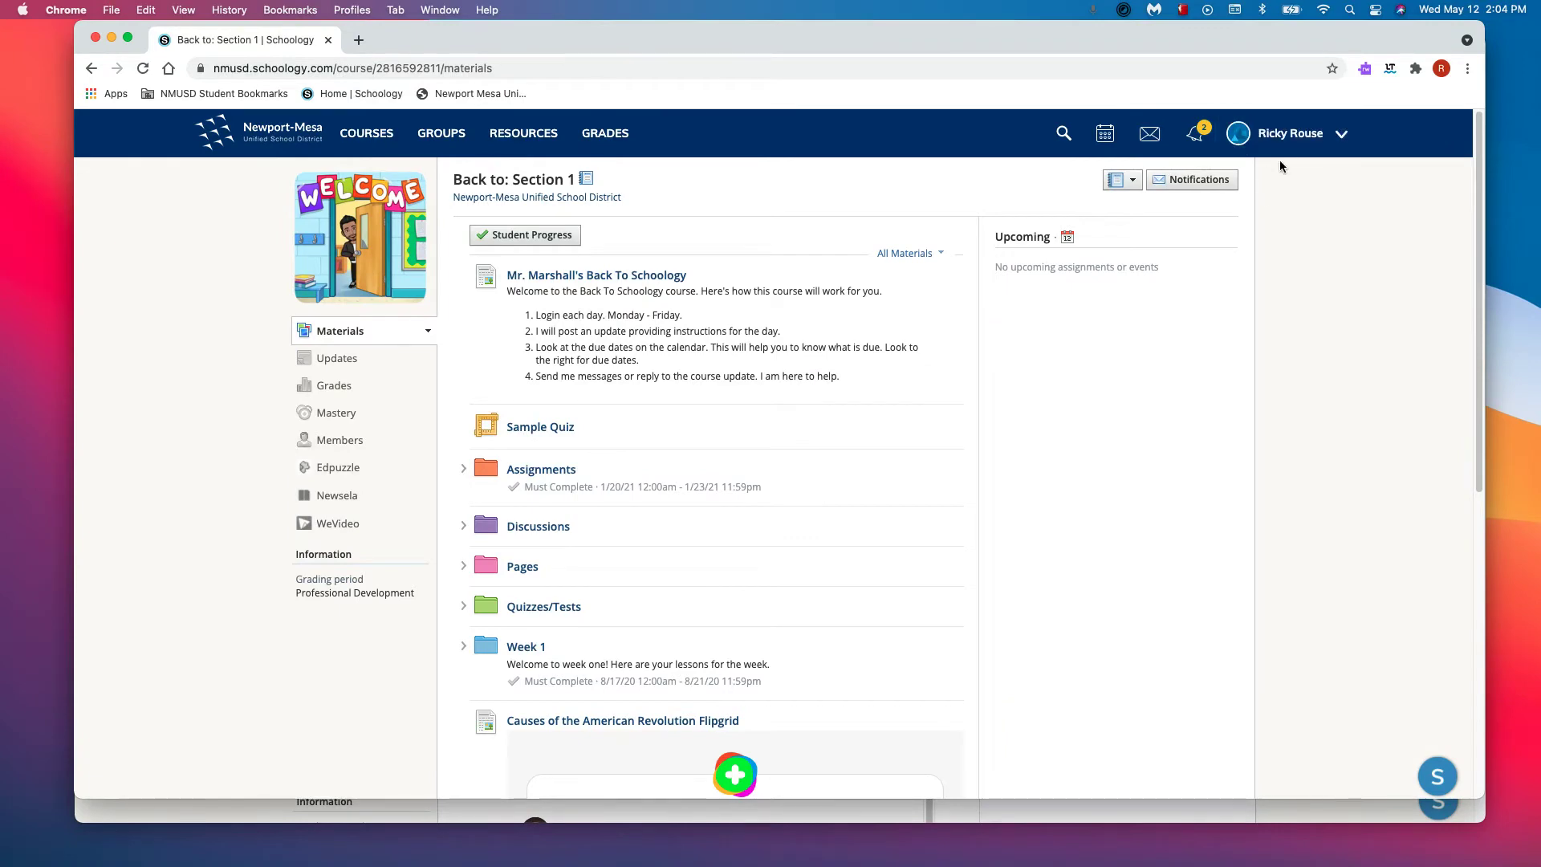
left_click(143, 69)
left_click(543, 429)
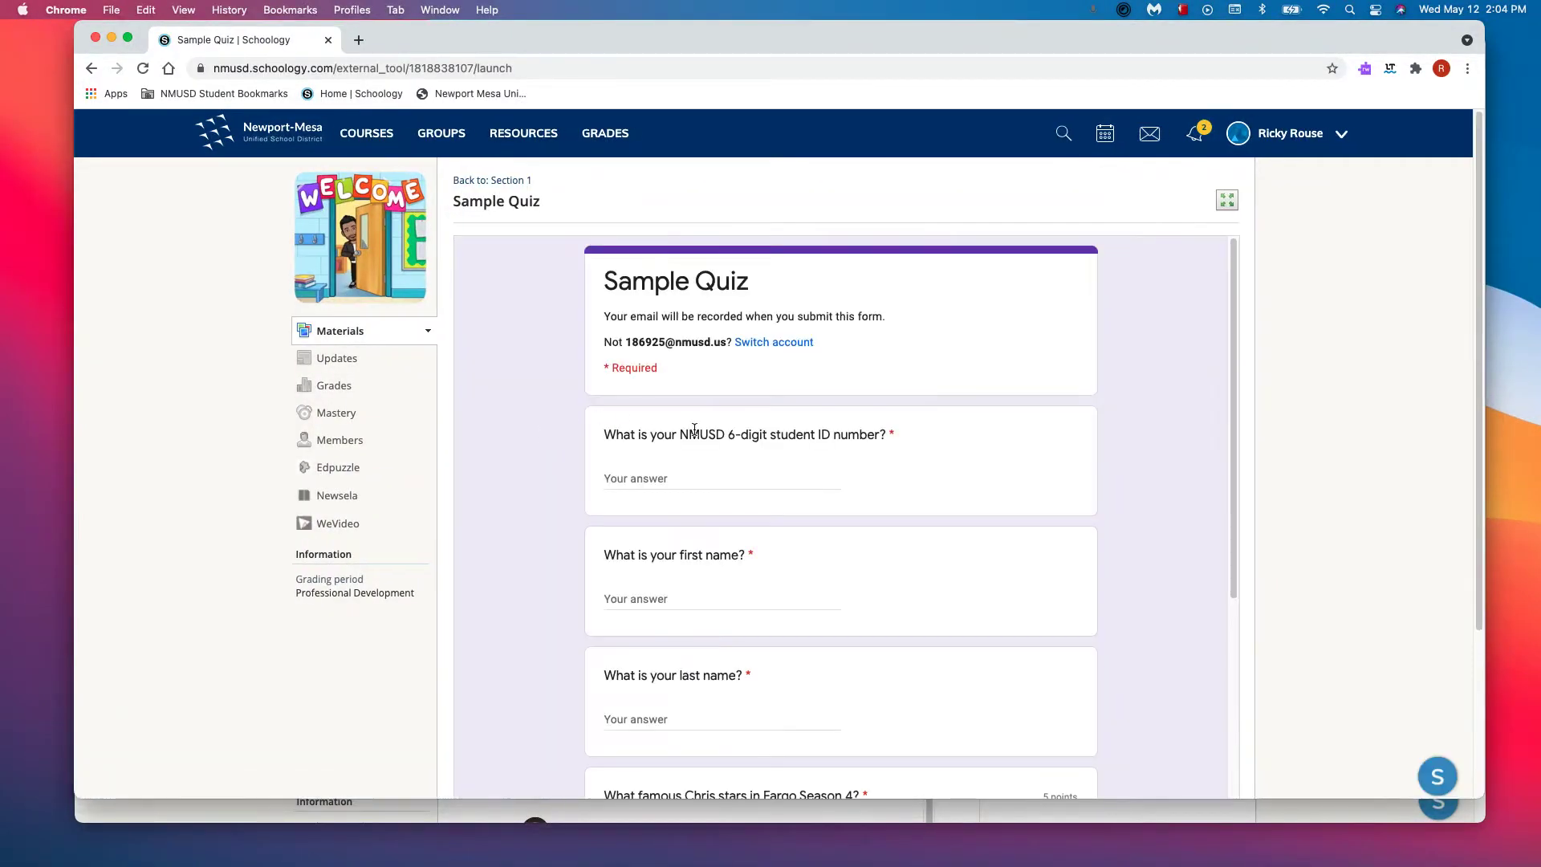
left_click(686, 479)
type("186925")
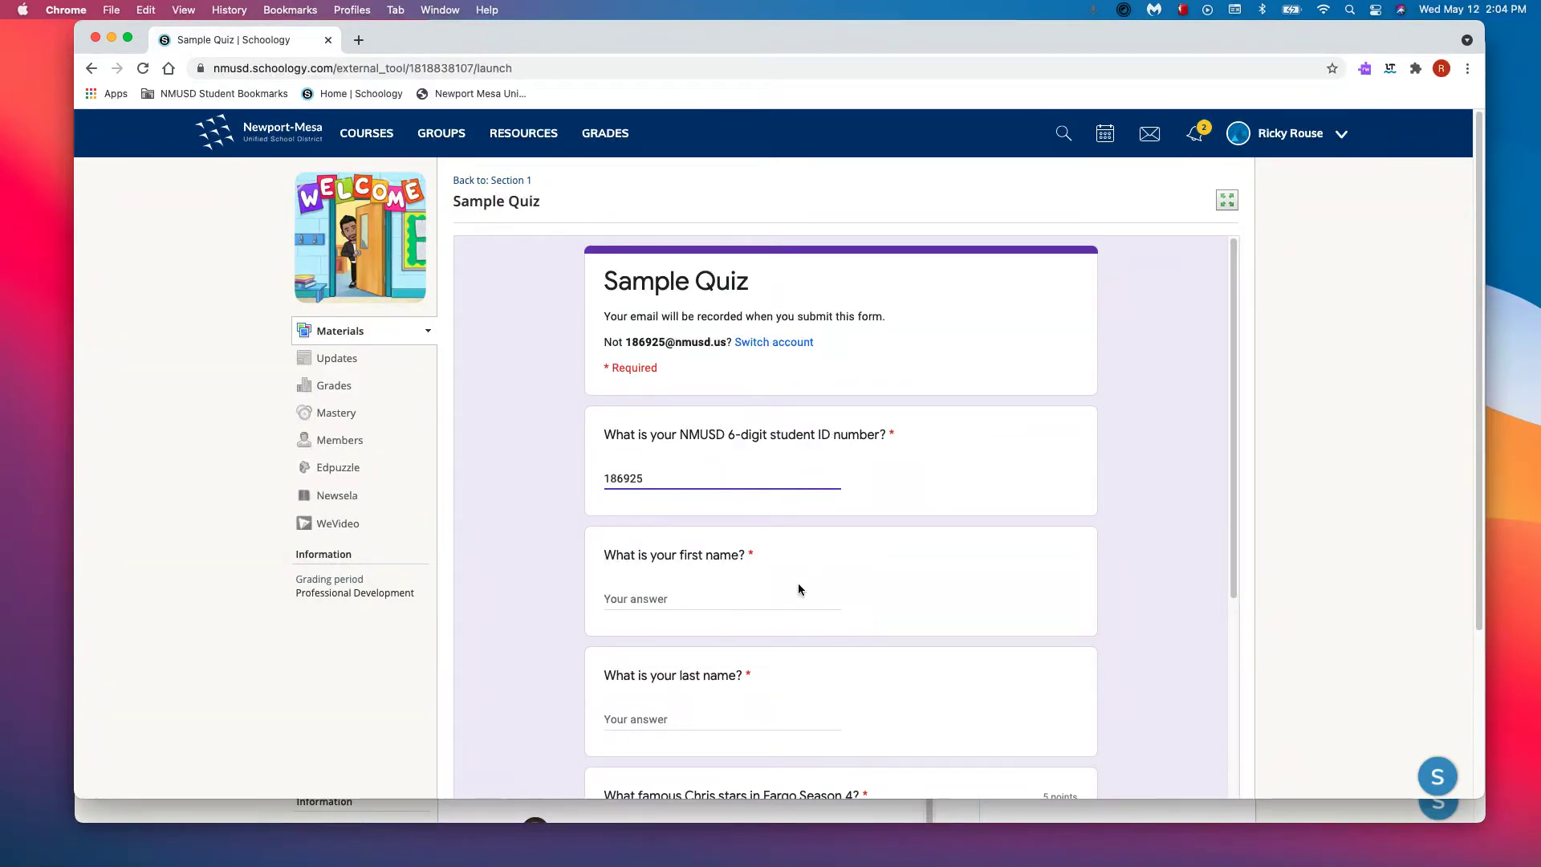
Step: Enter the student's first and last name in the quiz
left_click(741, 594)
type("Ric")
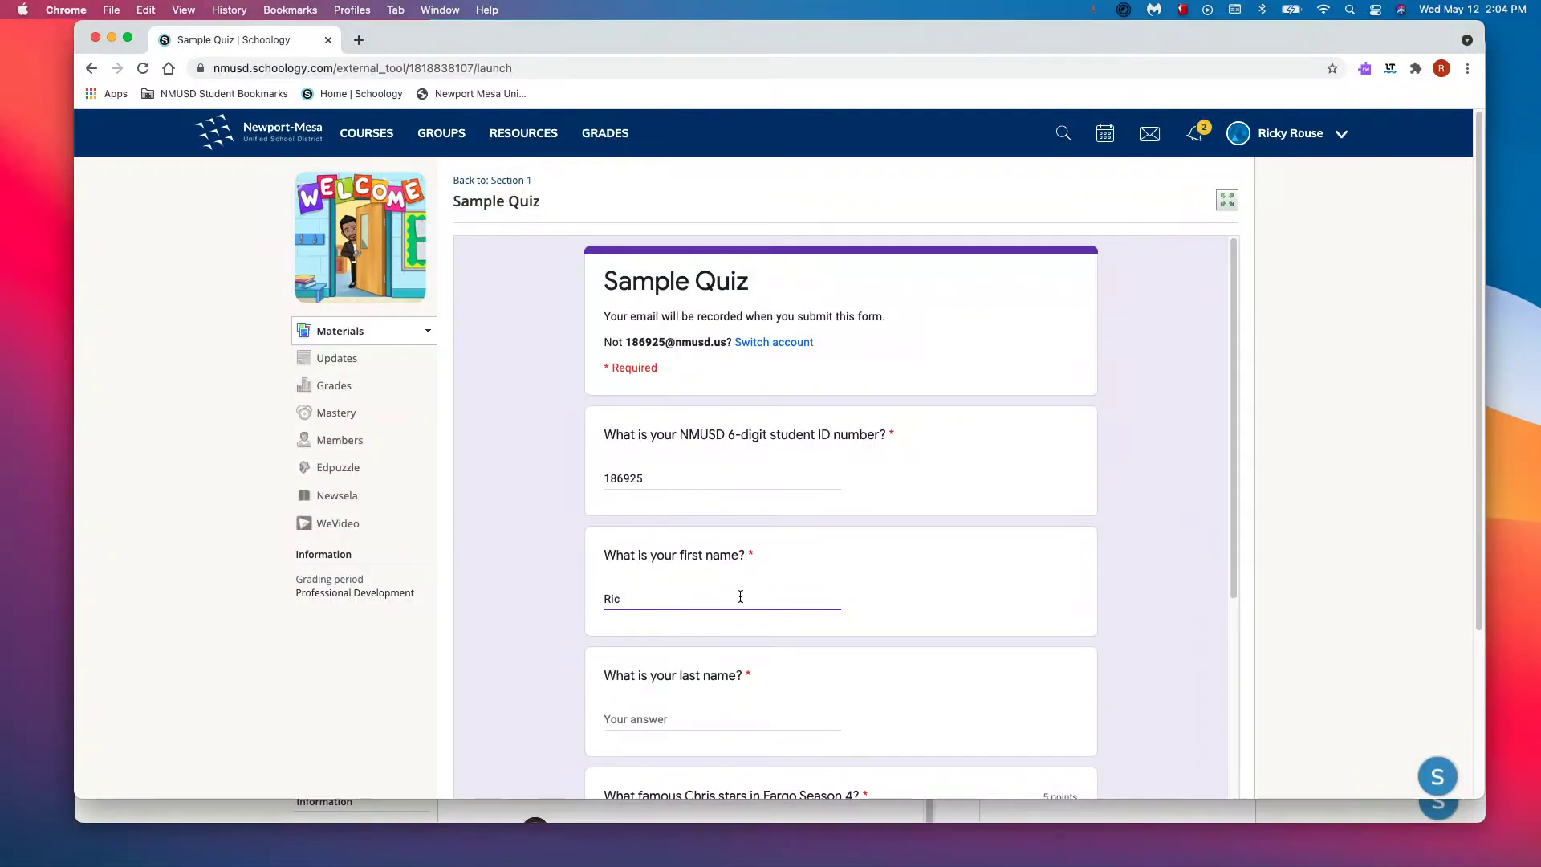
key("Tab")
type("R")
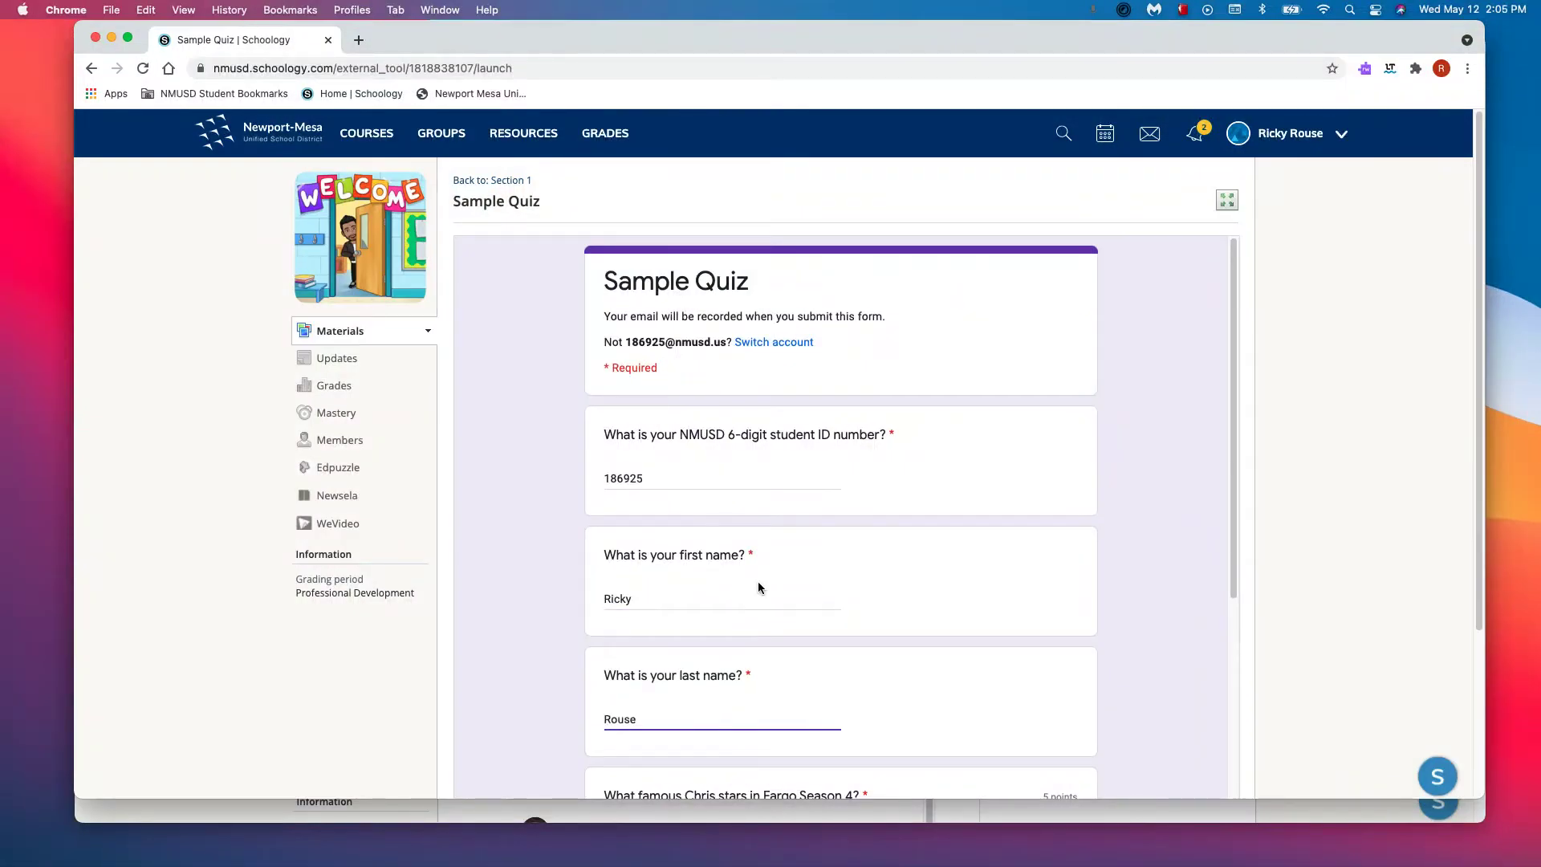
Step: Answer Chris Rock, Yugo and Hannah, submit the quiz, and return to the teacher's window
scroll(757, 587, "down", 5)
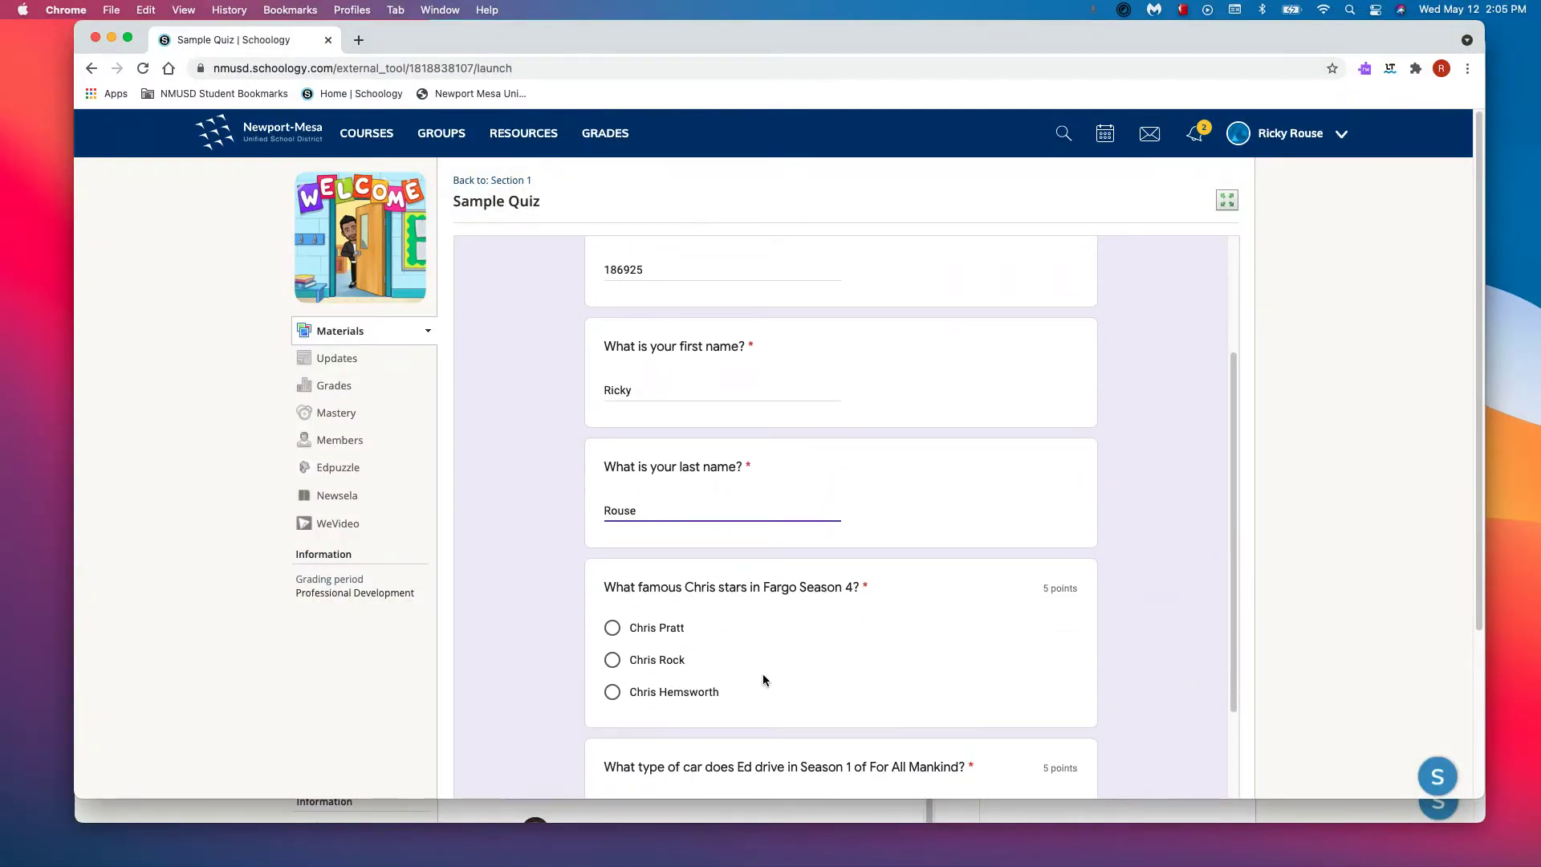
left_click(612, 634)
scroll(759, 658, "down", 3)
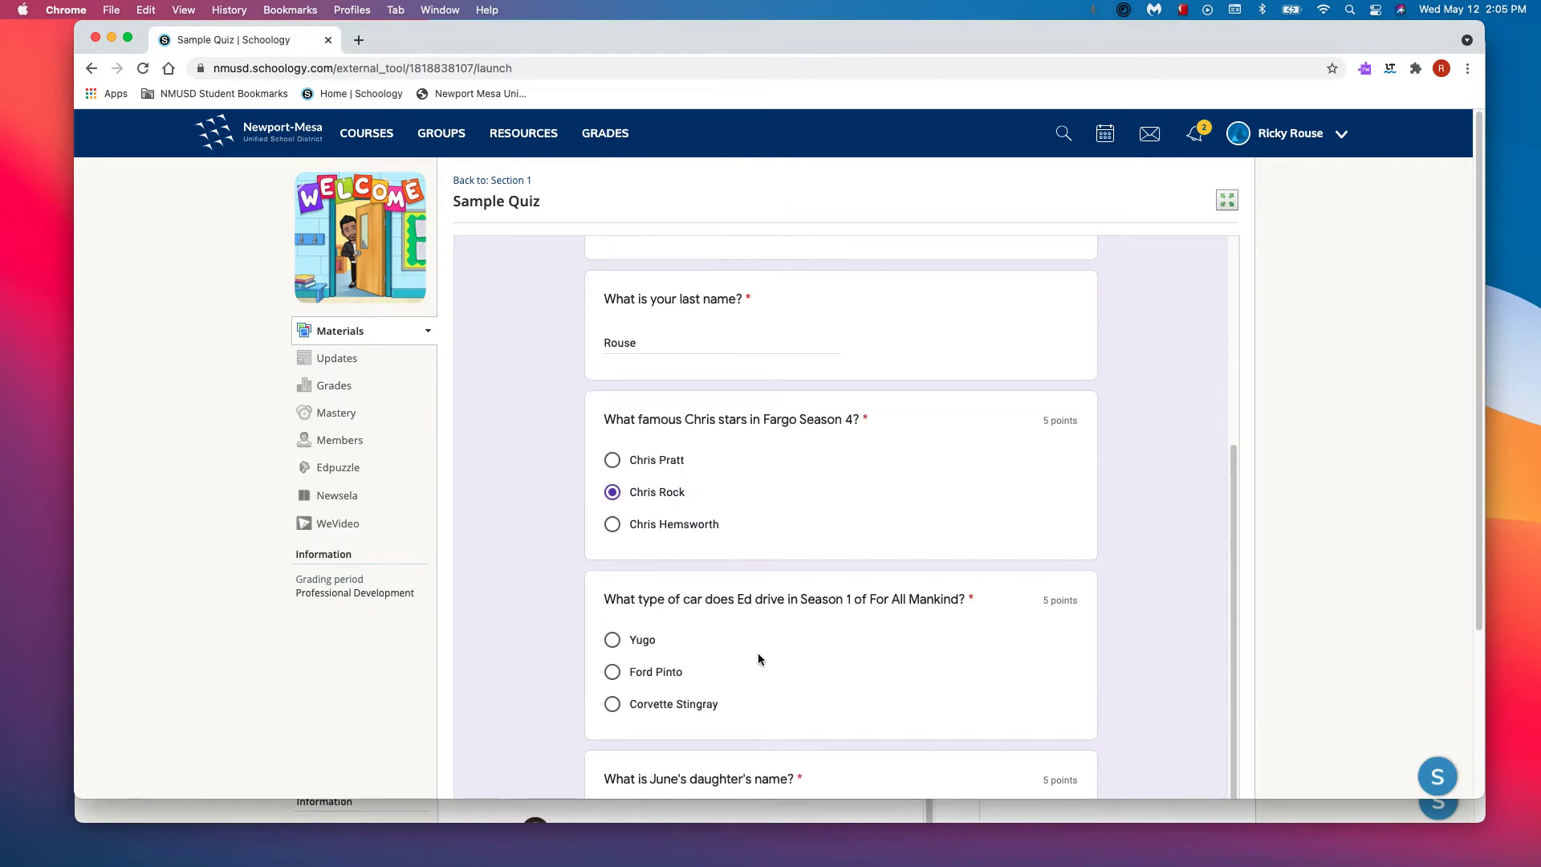
left_click(612, 639)
scroll(732, 666, "down", 3)
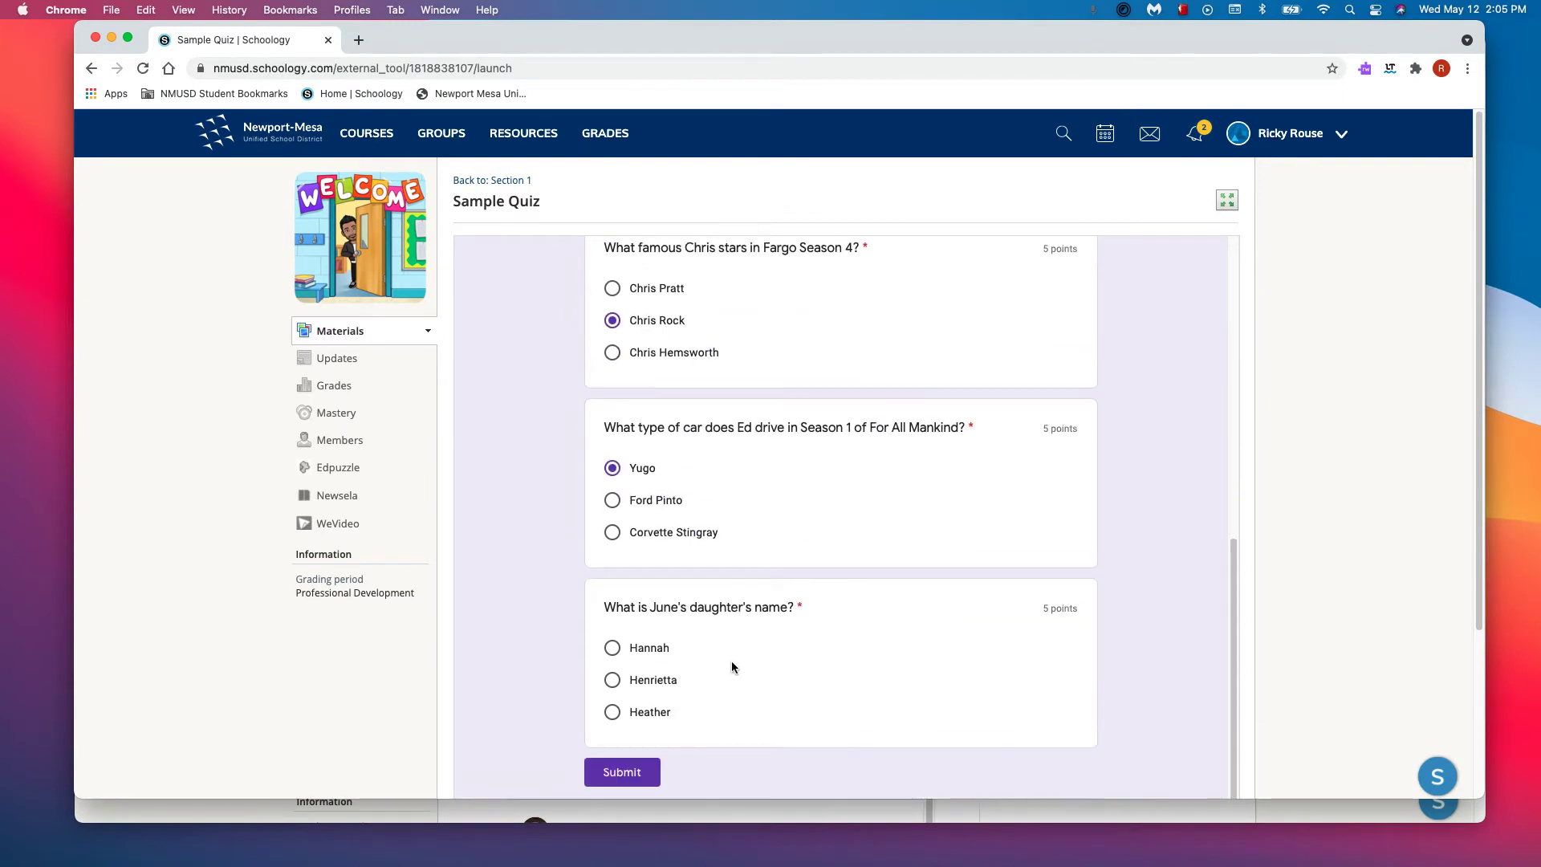
left_click(612, 646)
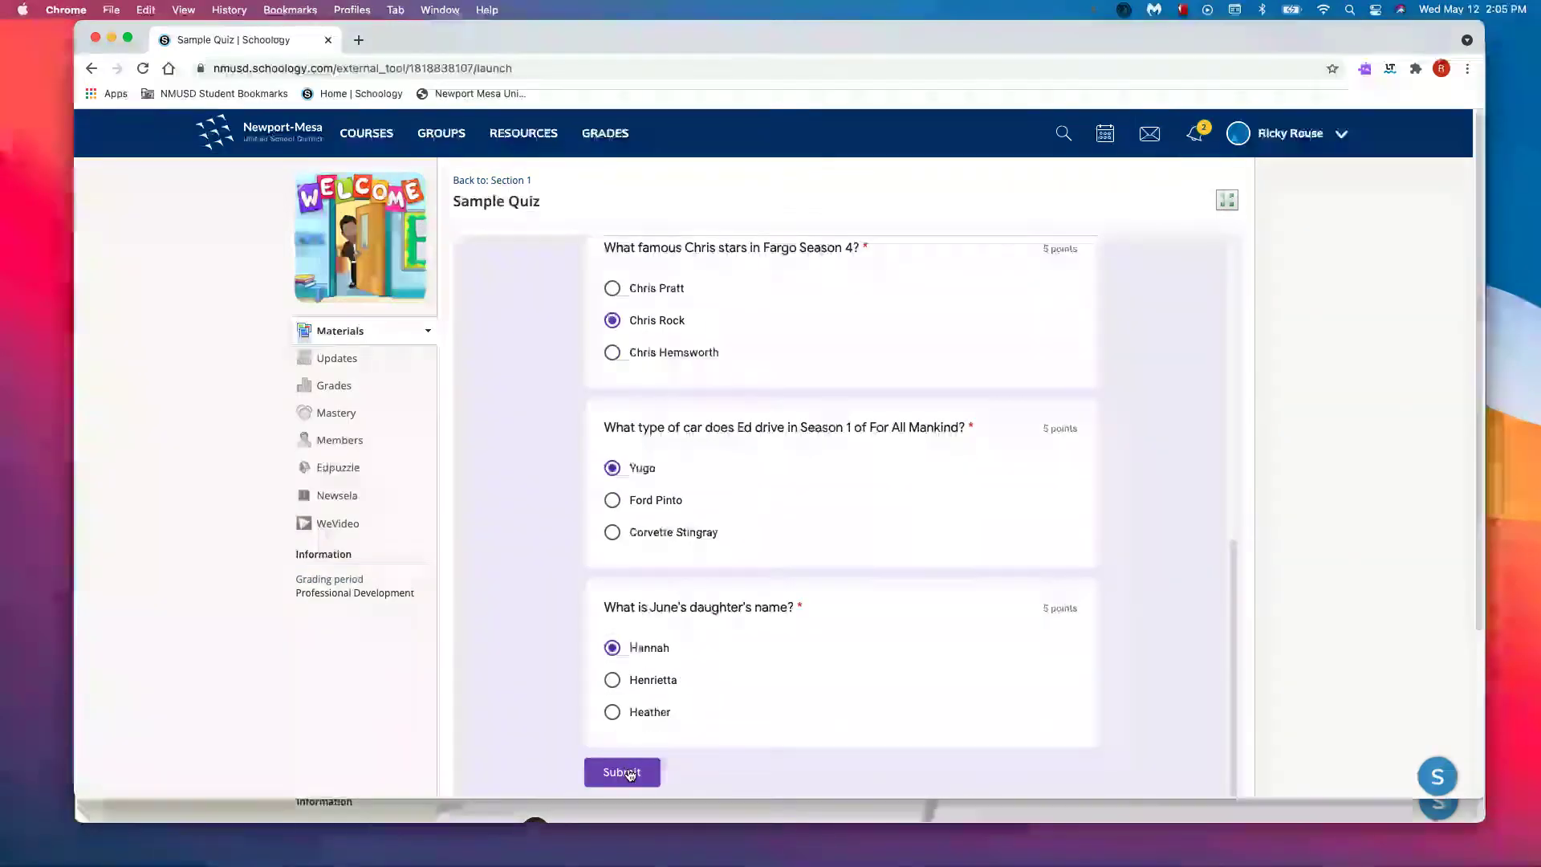
left_click(624, 772)
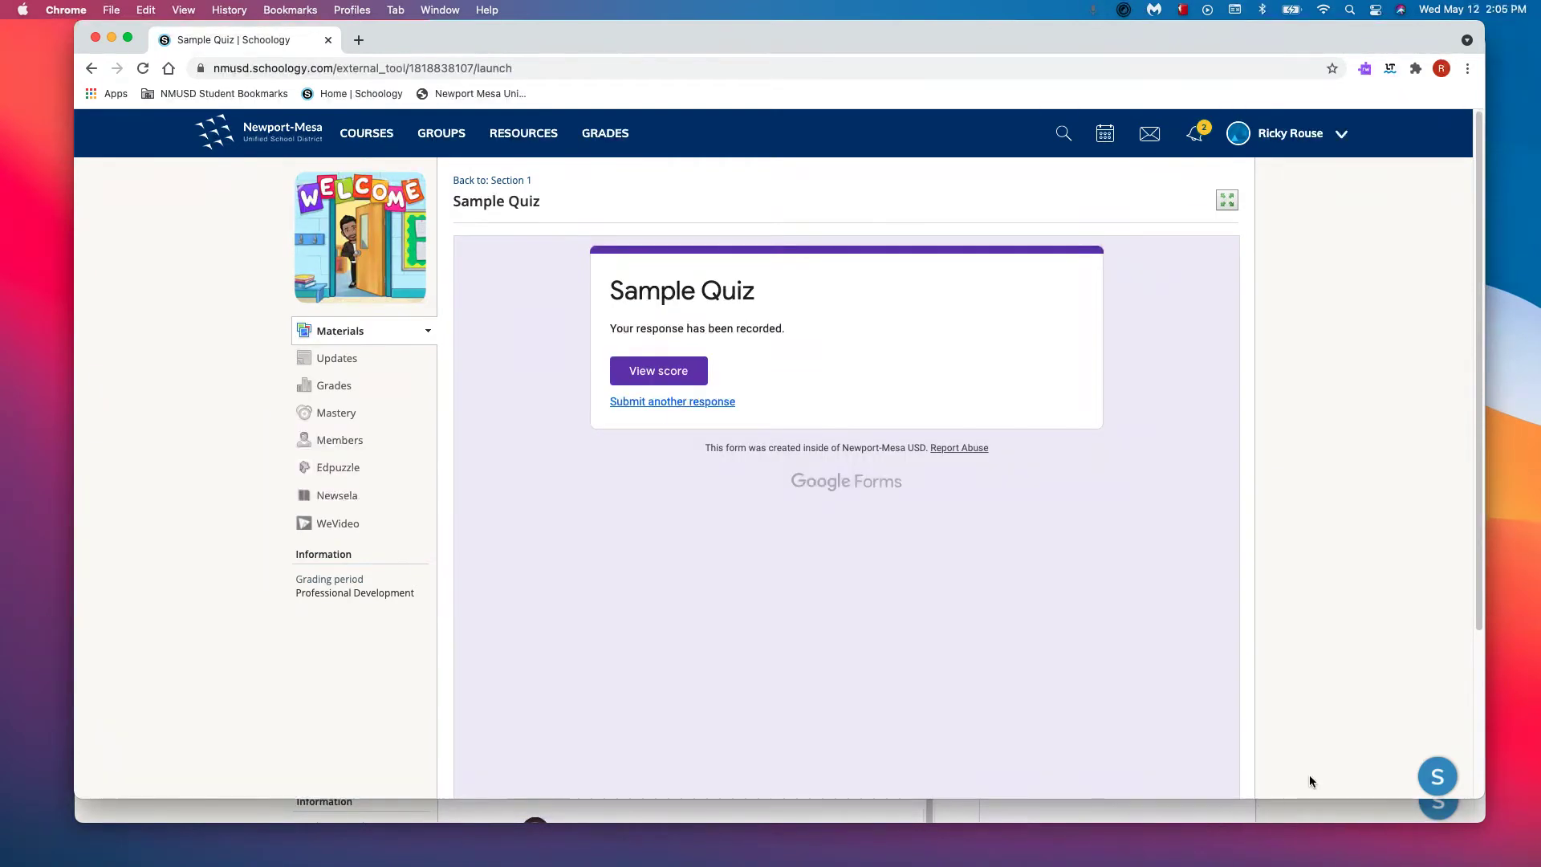
left_click(1321, 814)
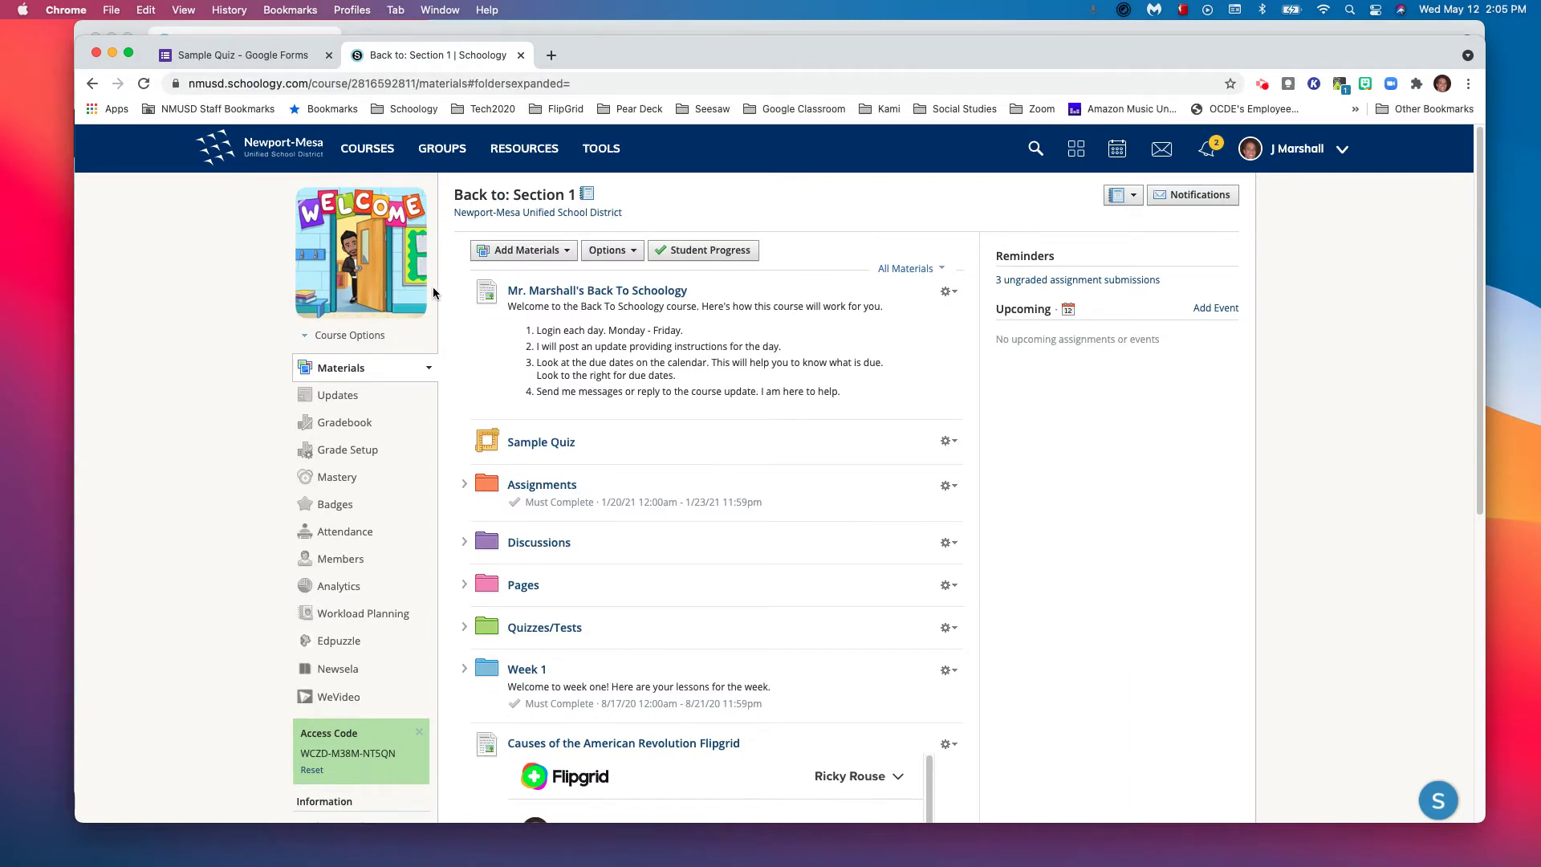
Step: Reload the Sample Quiz and view its responses (one, 10 of 15 points), then download them as CSV
left_click(249, 56)
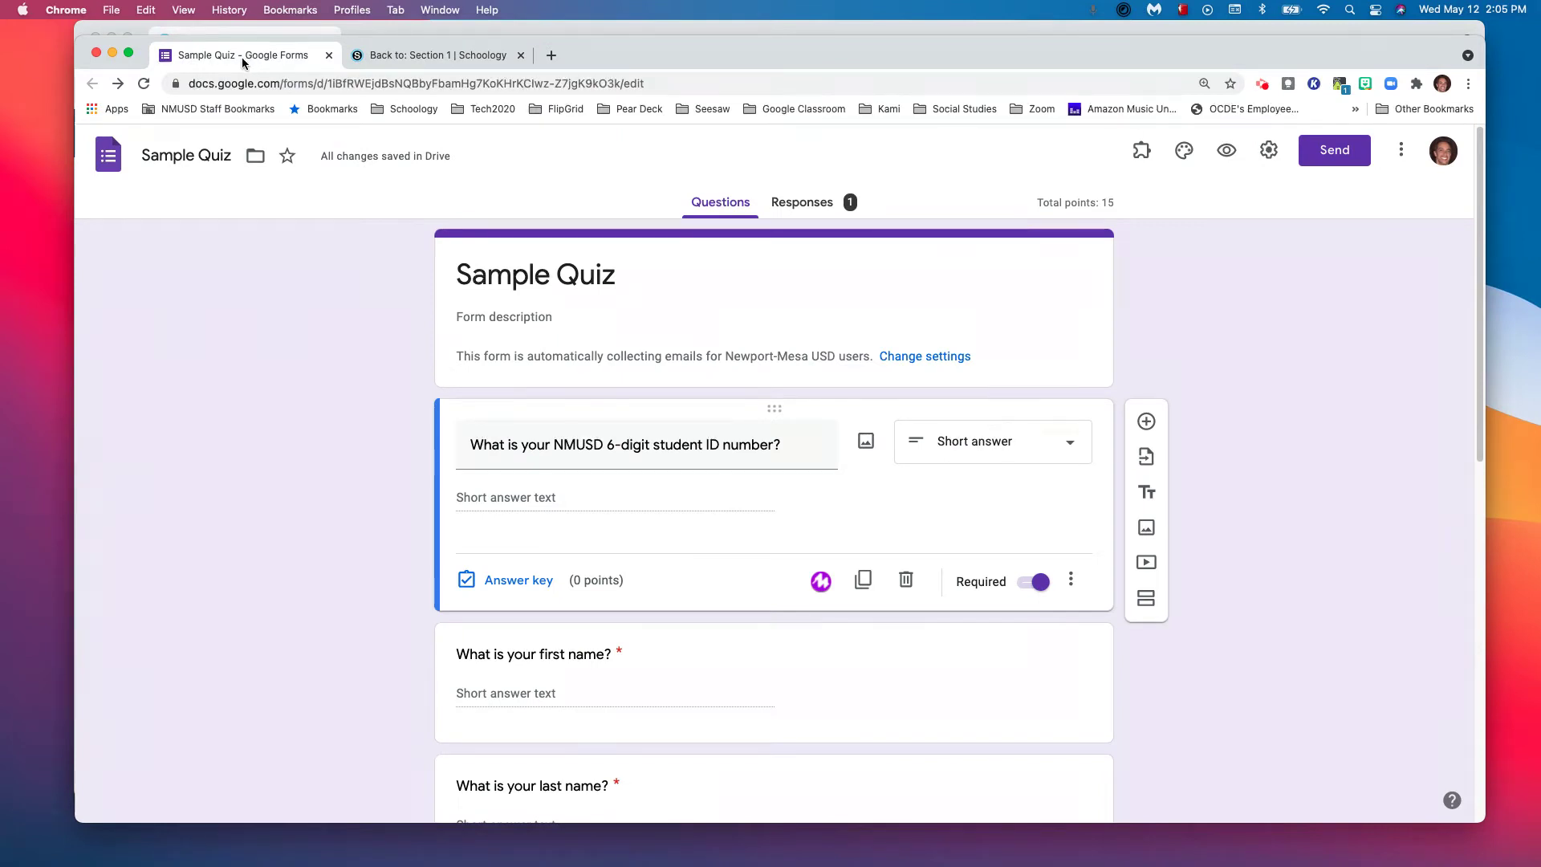
left_click(144, 83)
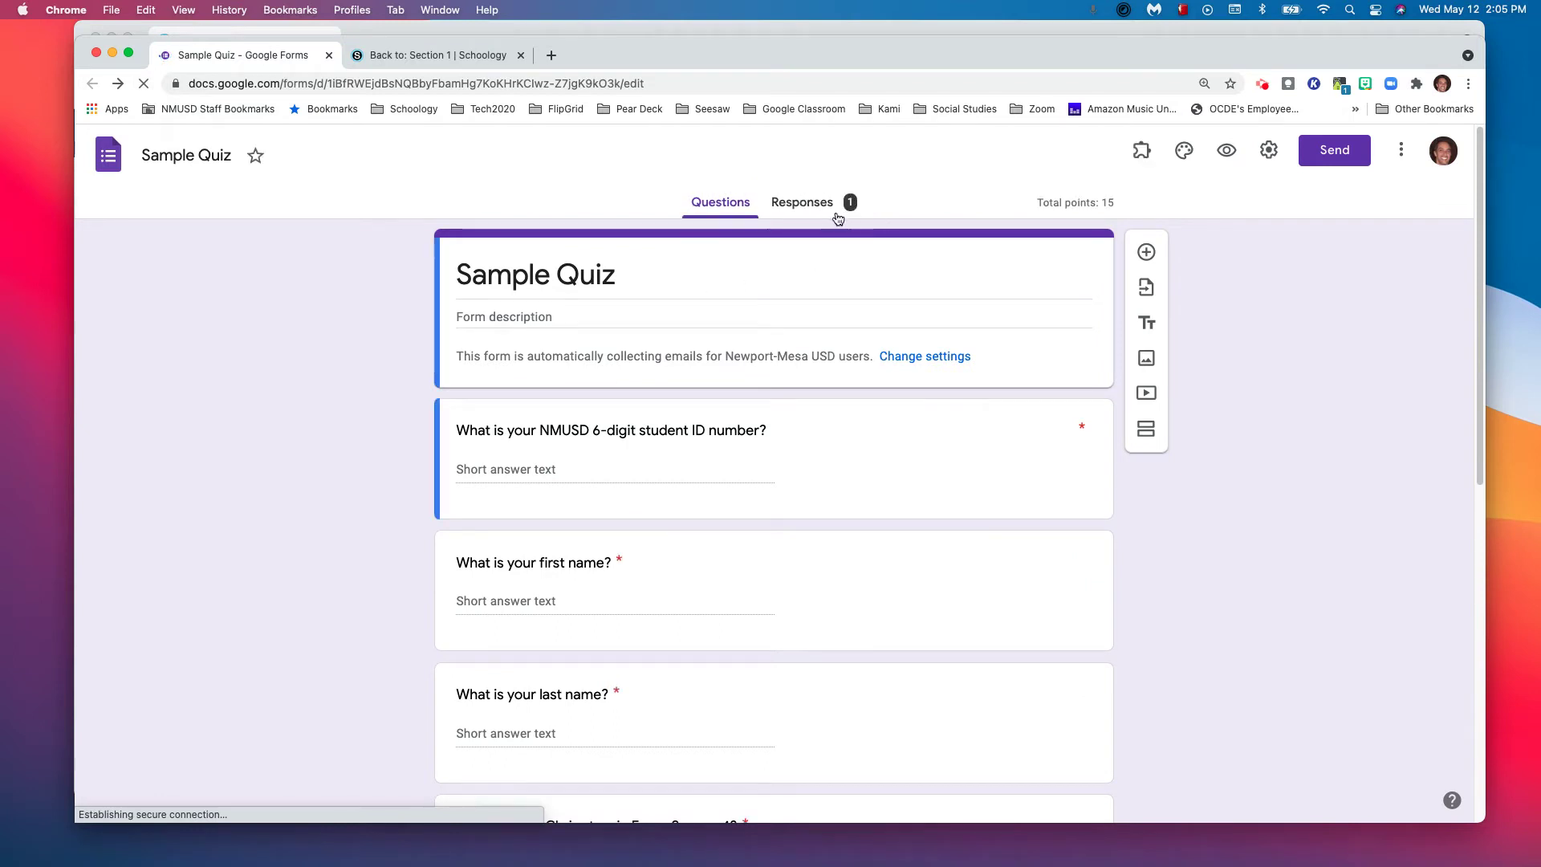
left_click(805, 210)
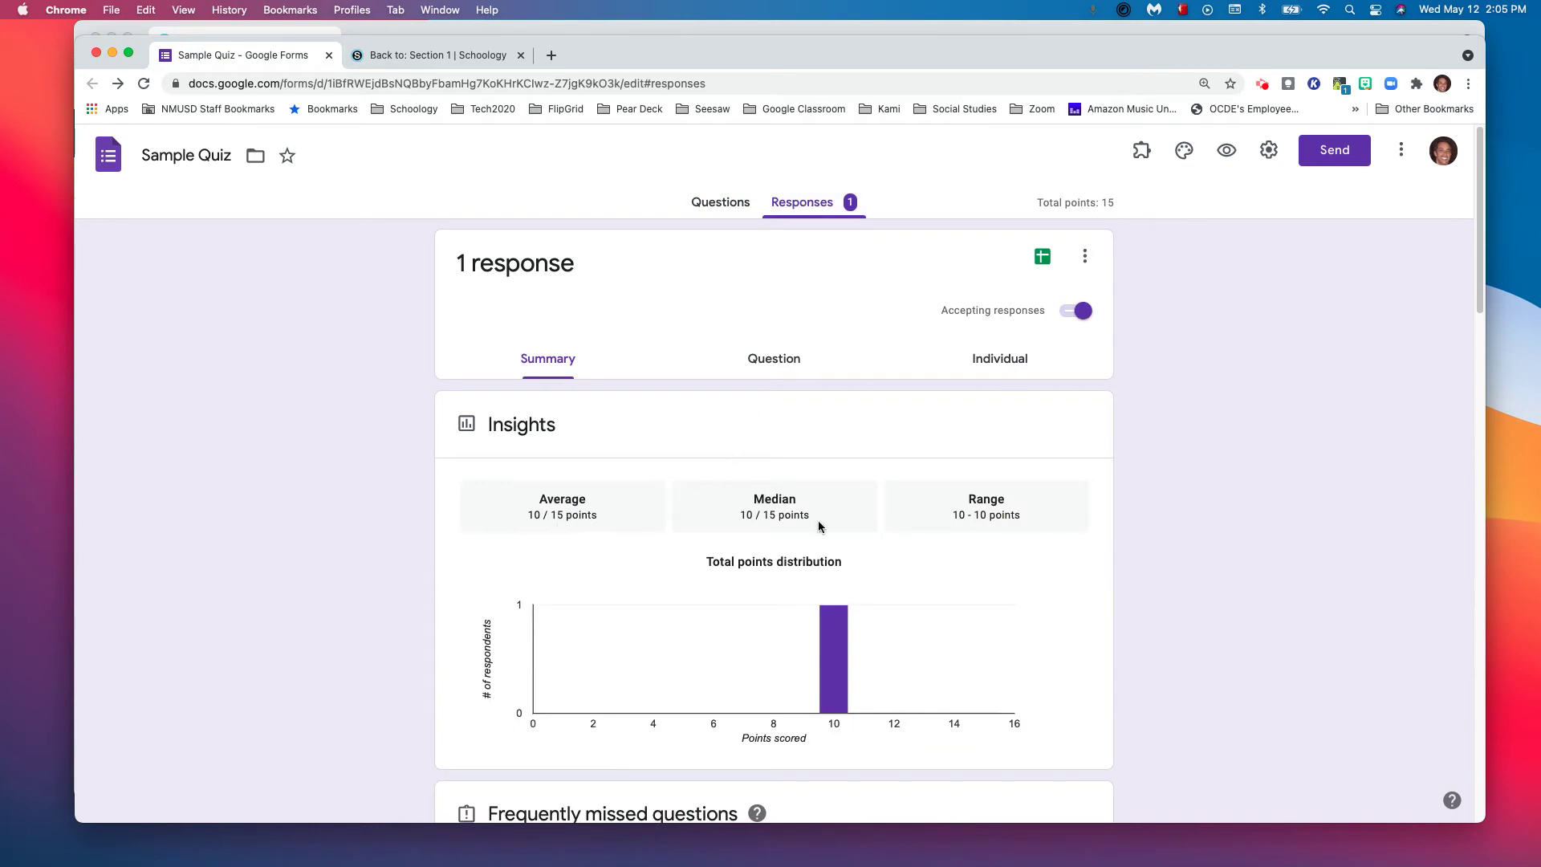
left_click(1085, 259)
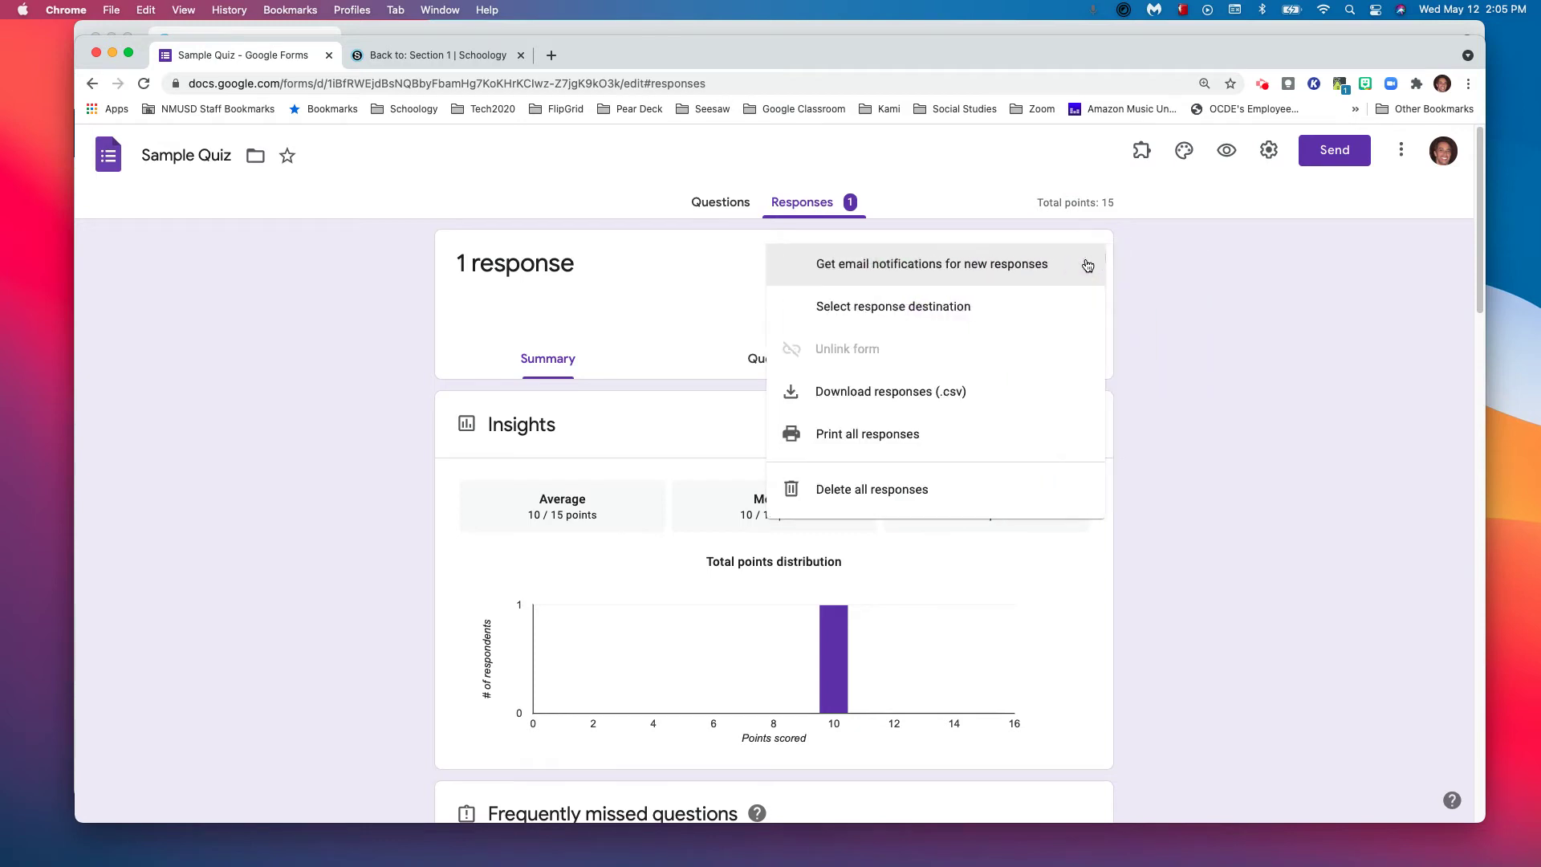
left_click(909, 391)
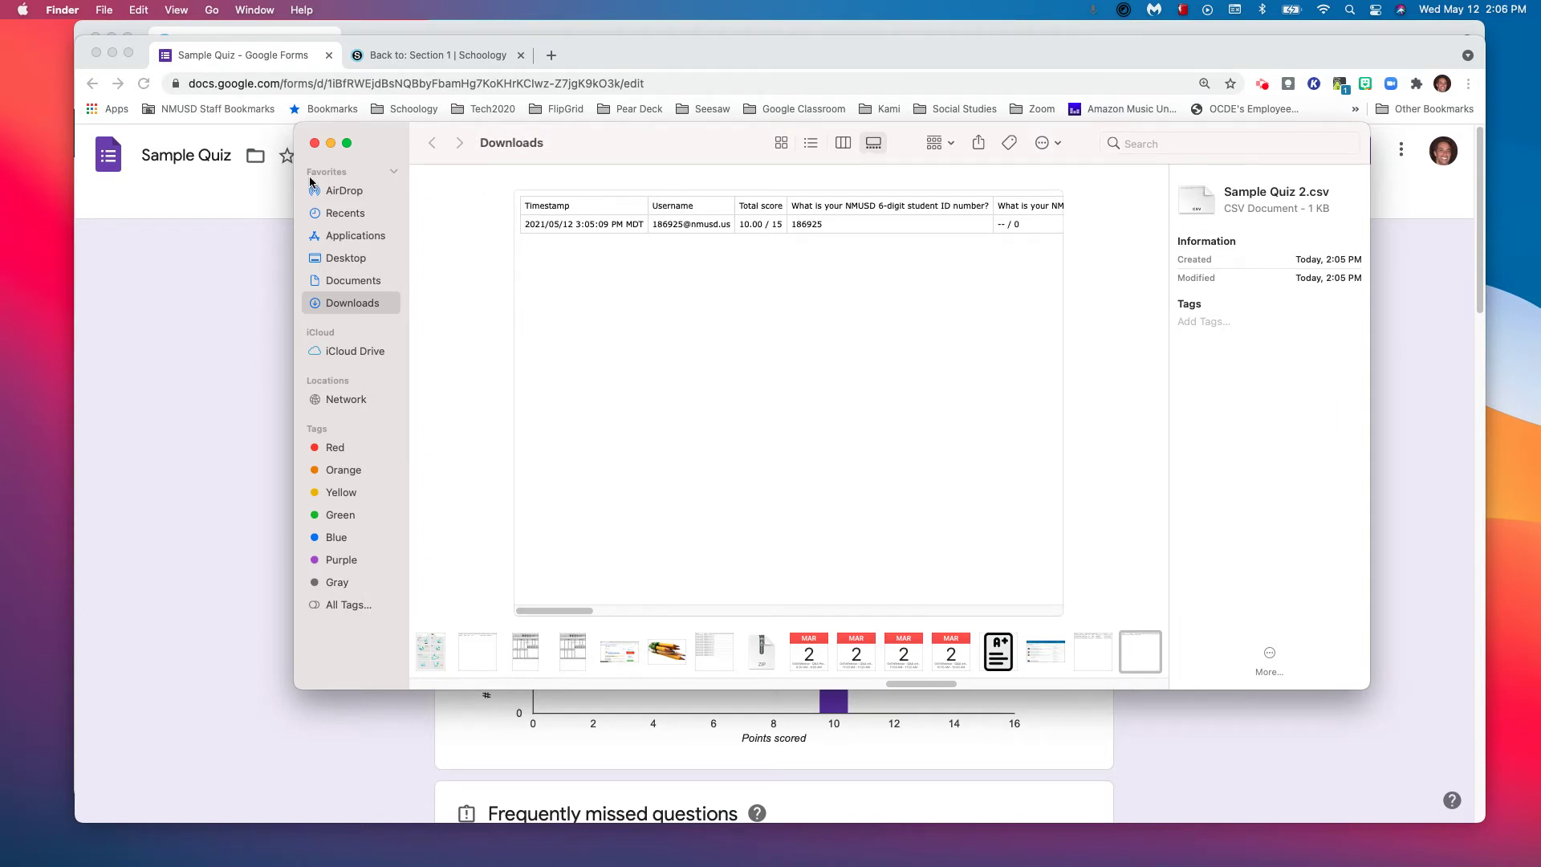
Step: Close Finder's Downloads window after checking Sample Quiz 2.csv
left_click(314, 143)
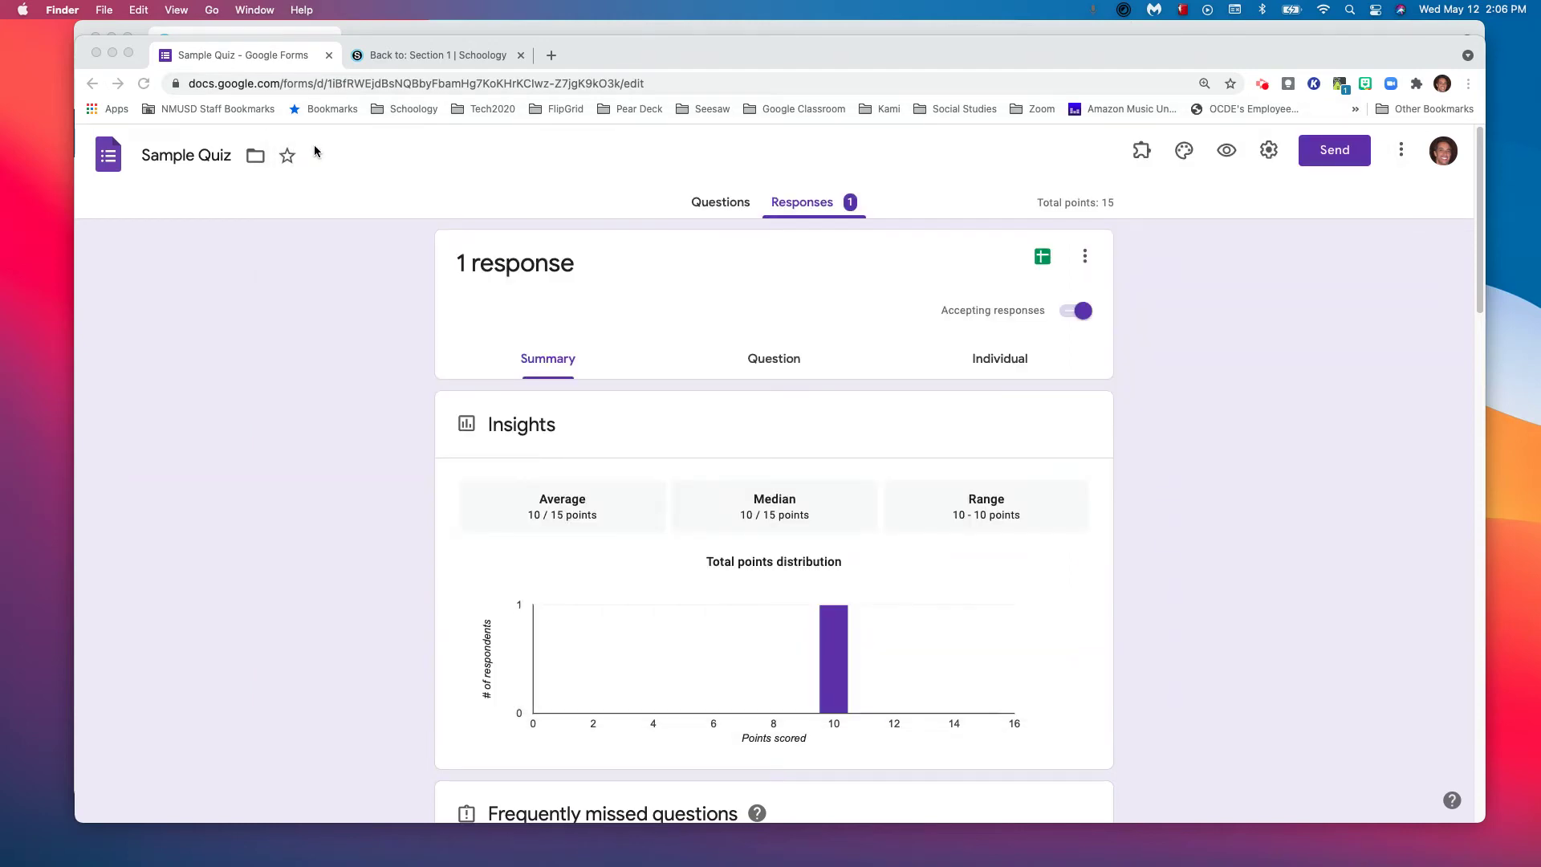
Step: Delete the 15-point Sample Quiz column from the Schoology course gradebook
left_click(413, 55)
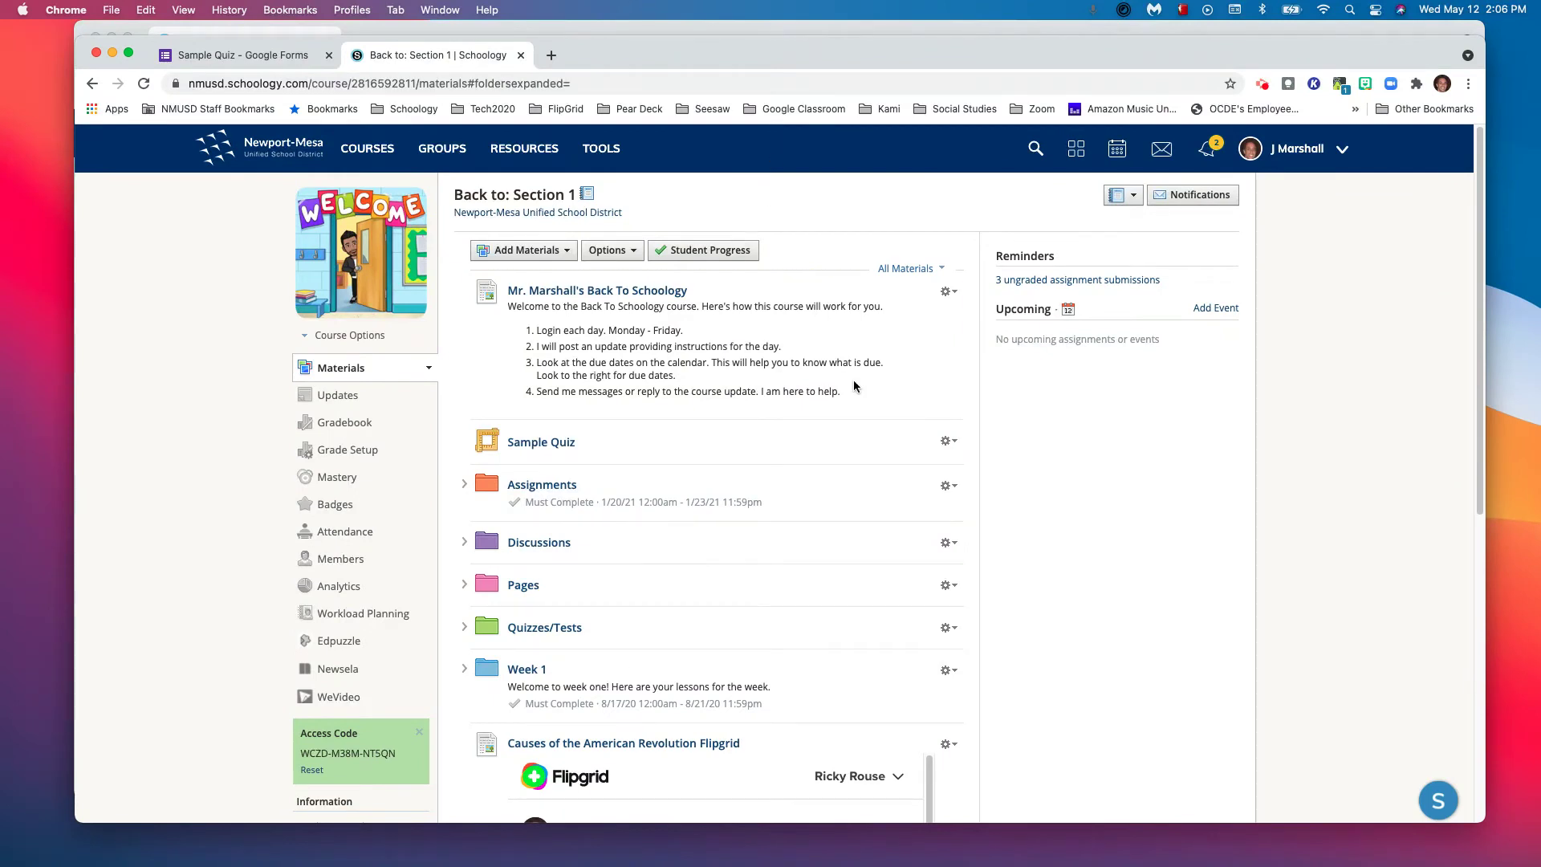
left_click(354, 426)
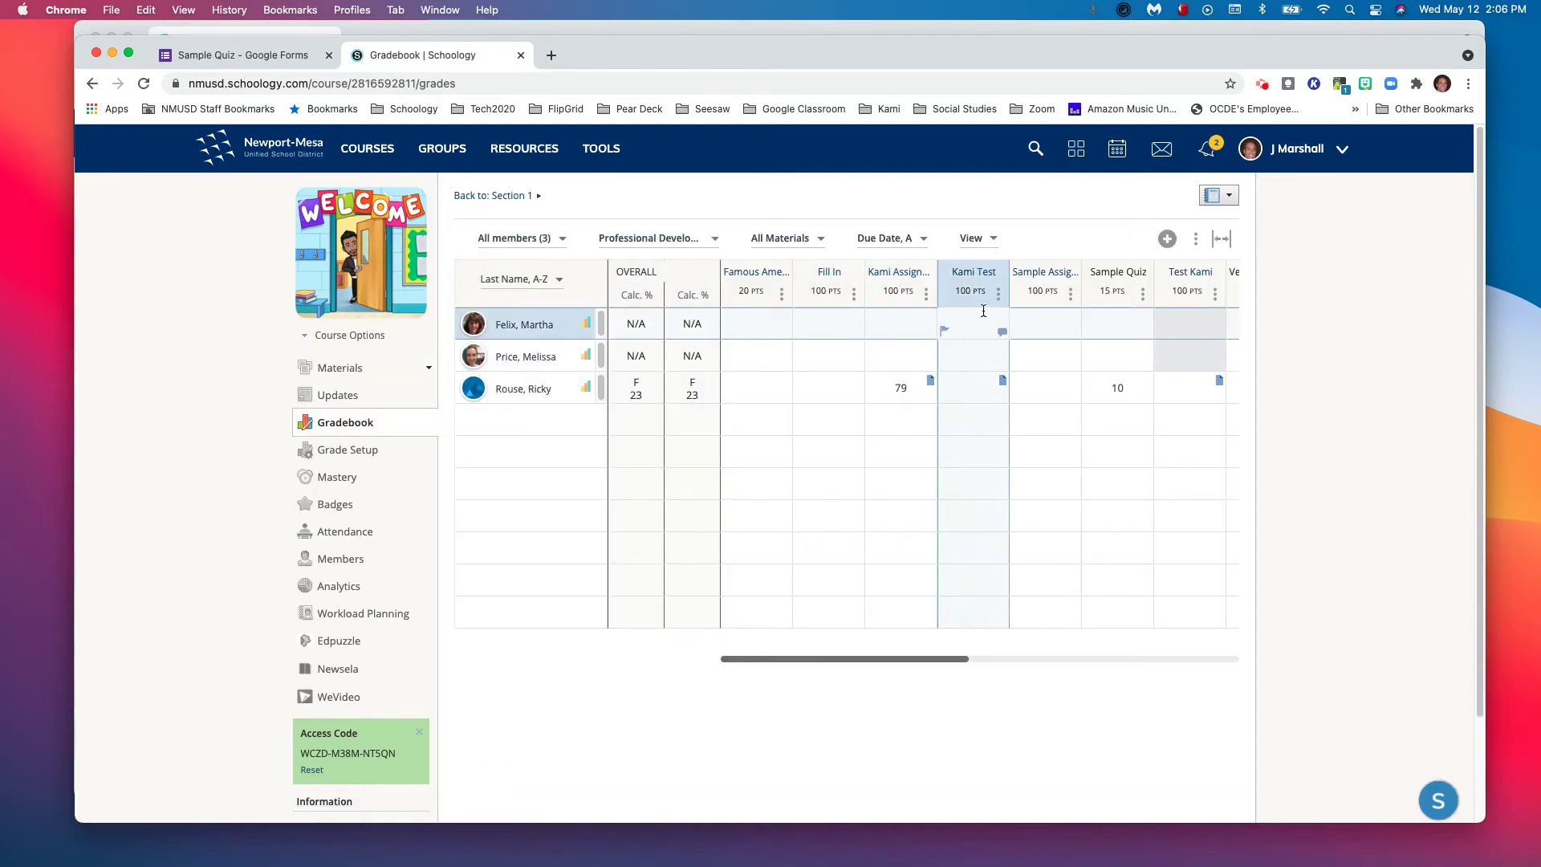
left_click(1142, 294)
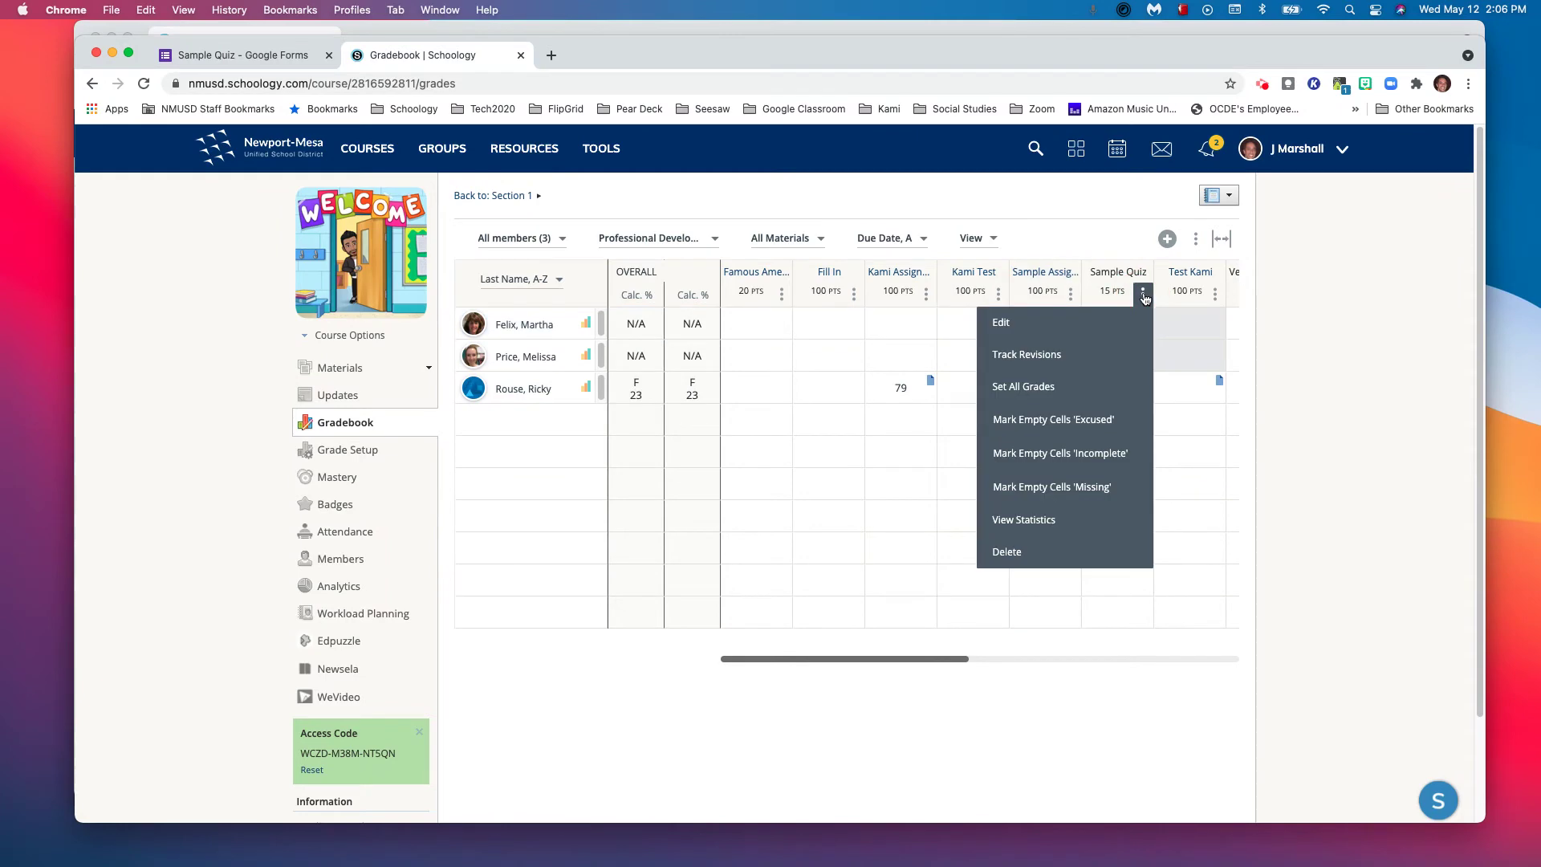
left_click(1023, 551)
left_click(767, 371)
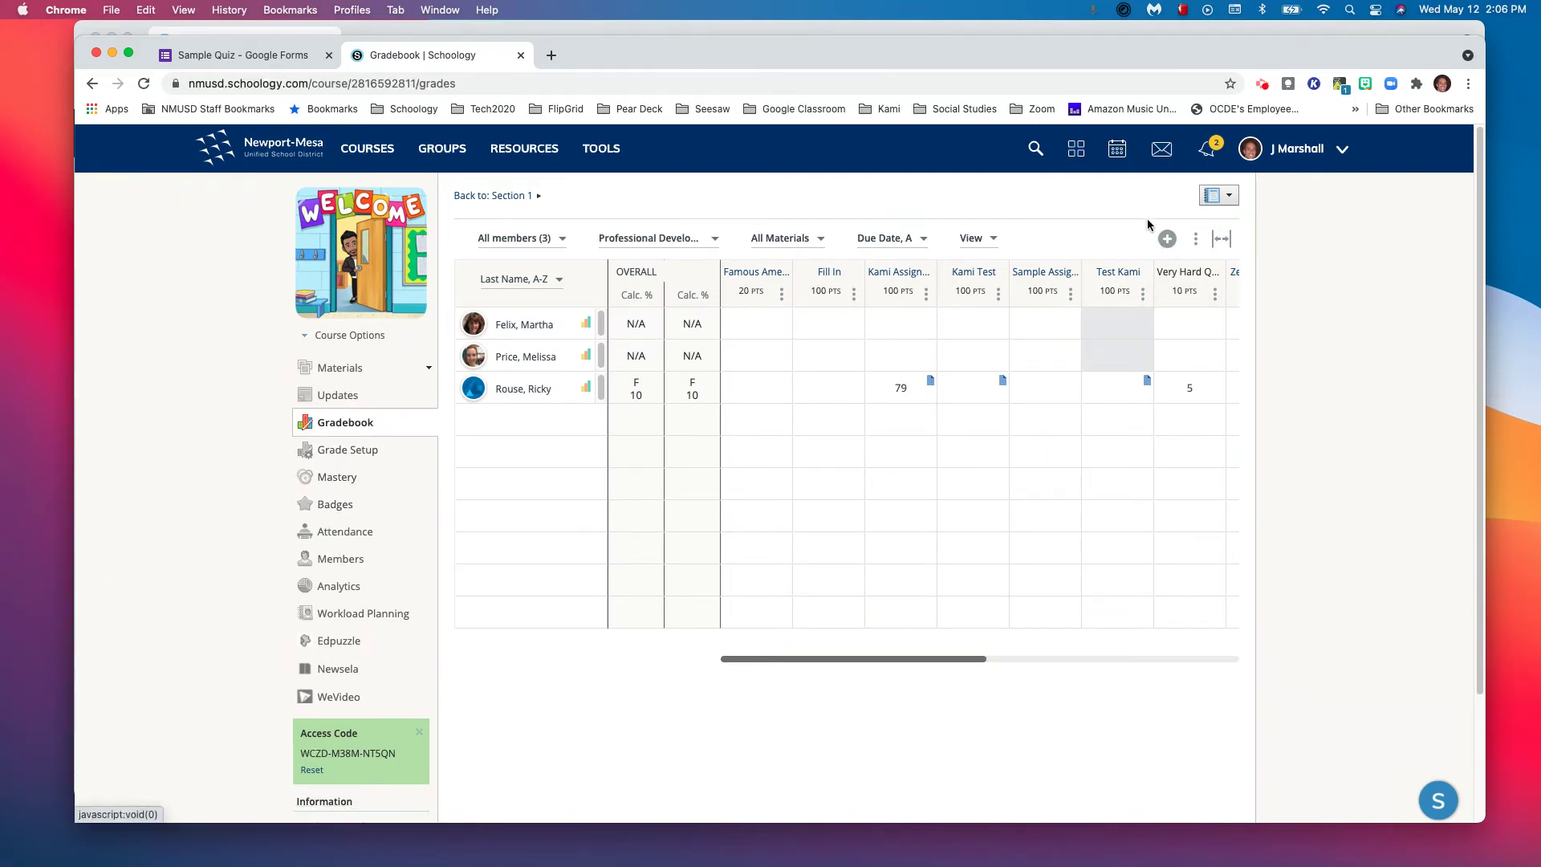
left_click(1167, 239)
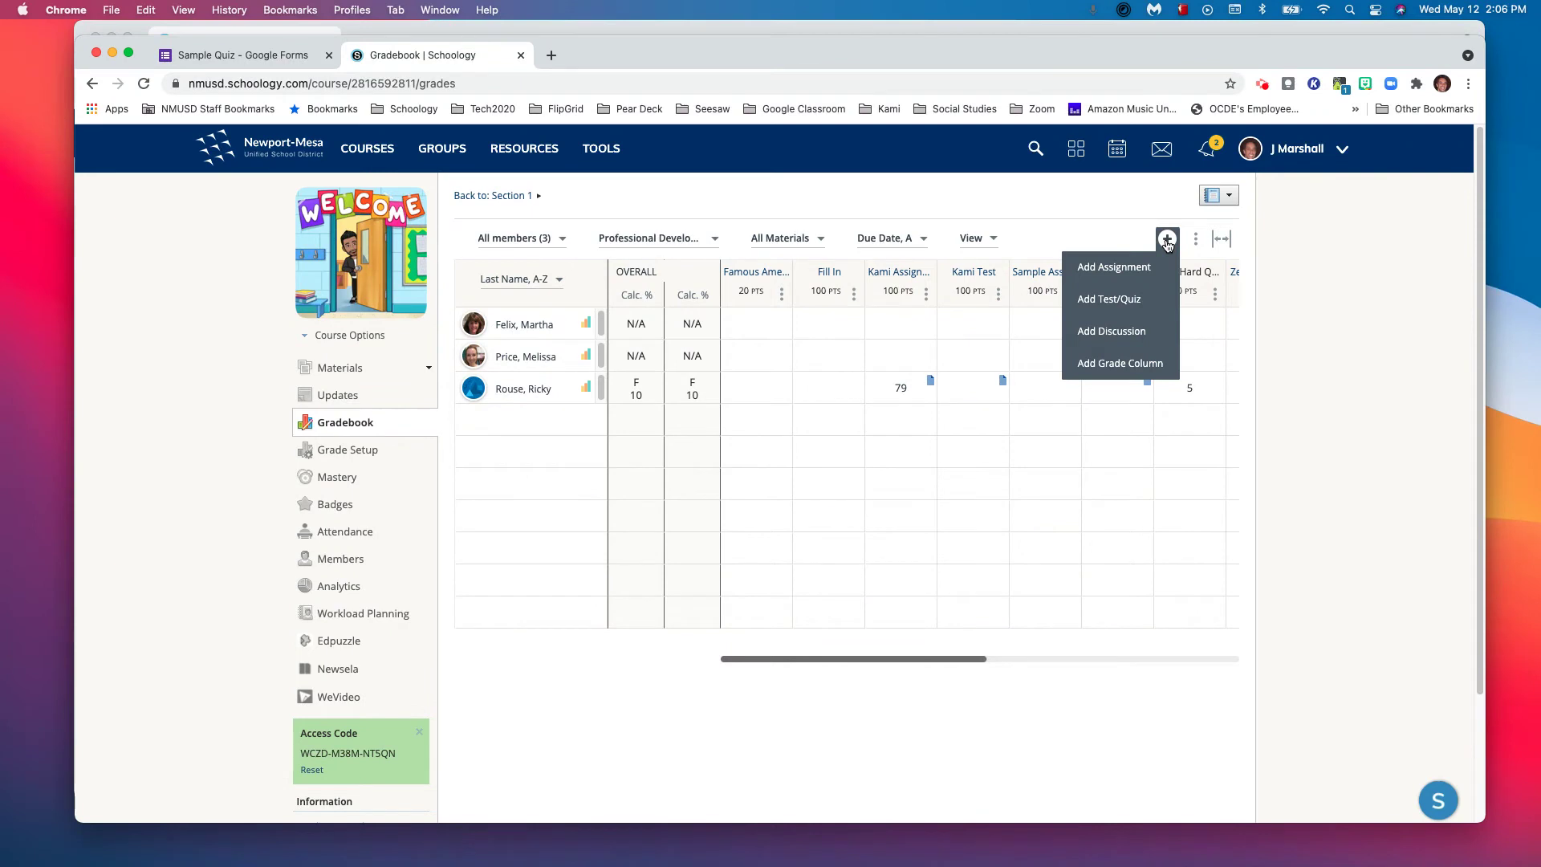
Step: Create a manual grade column 'Sample Quiz' worth 15 points in the Assessments category
left_click(1127, 365)
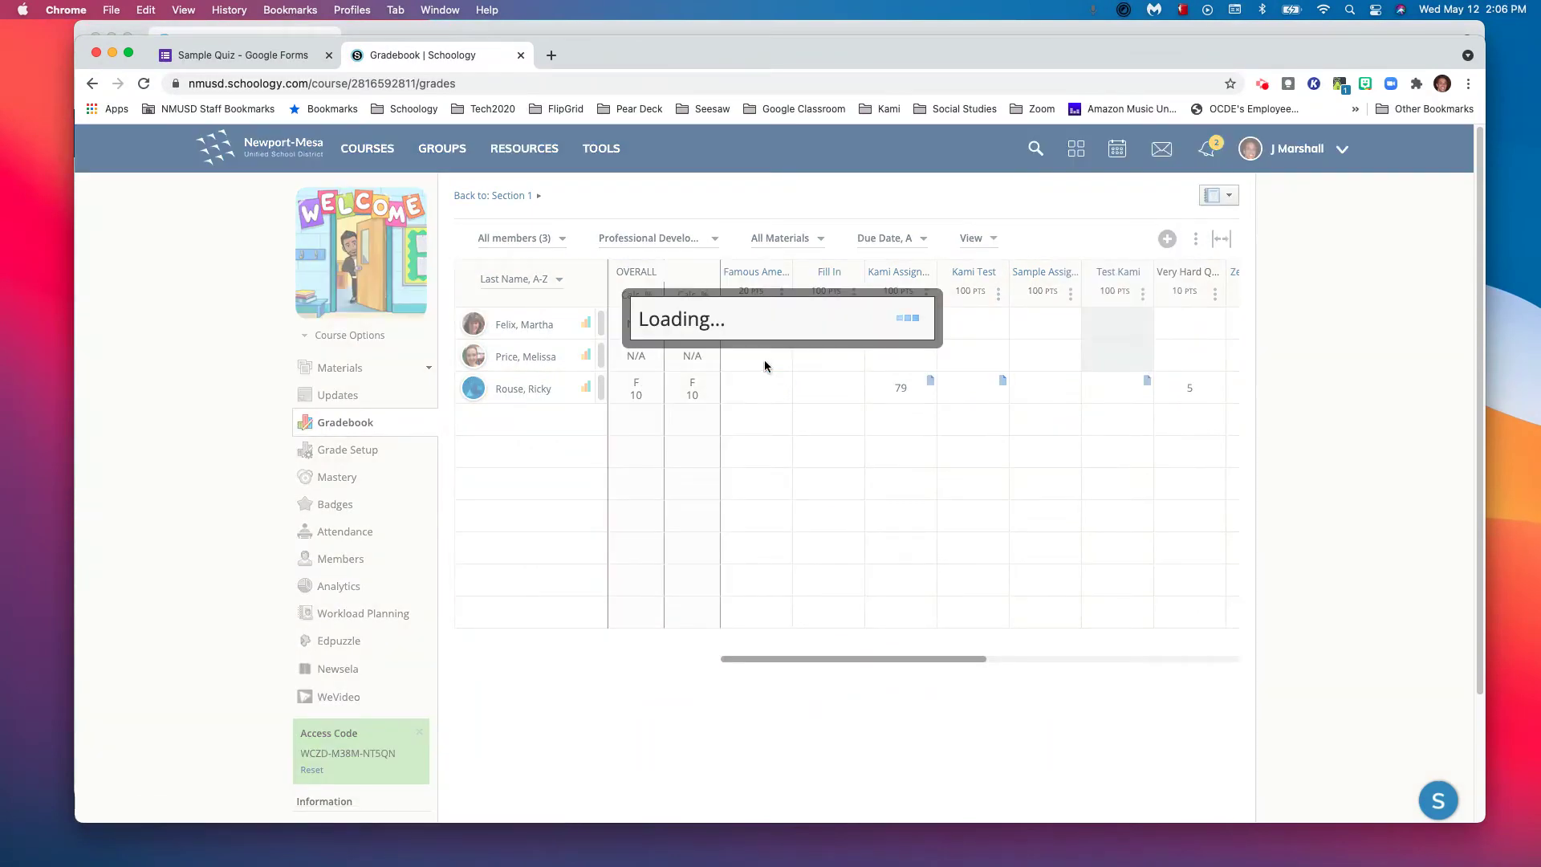
left_click(727, 277)
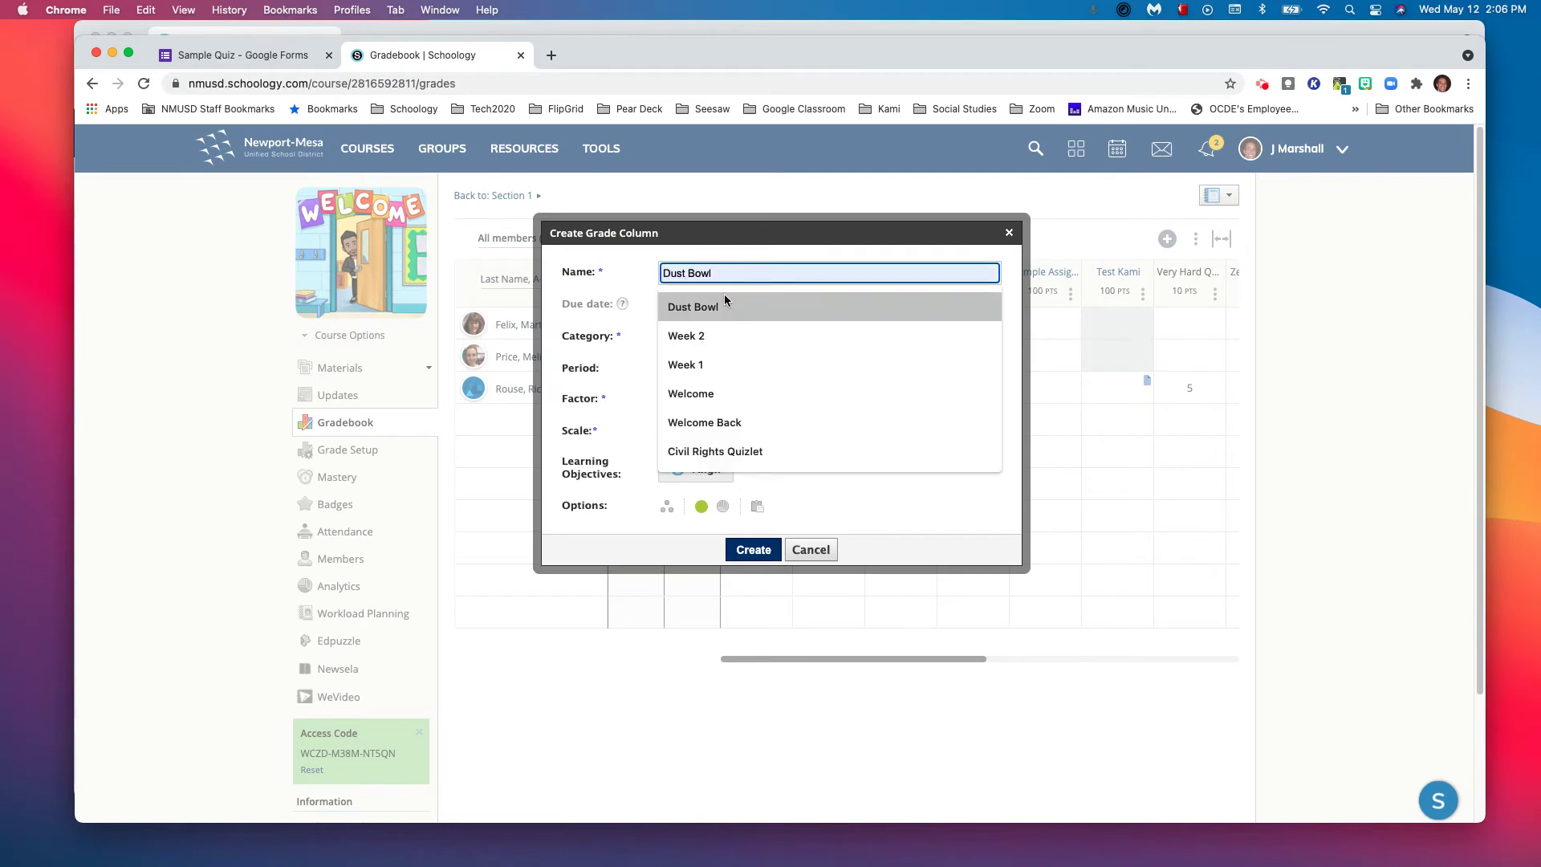
type("Sample Quiz")
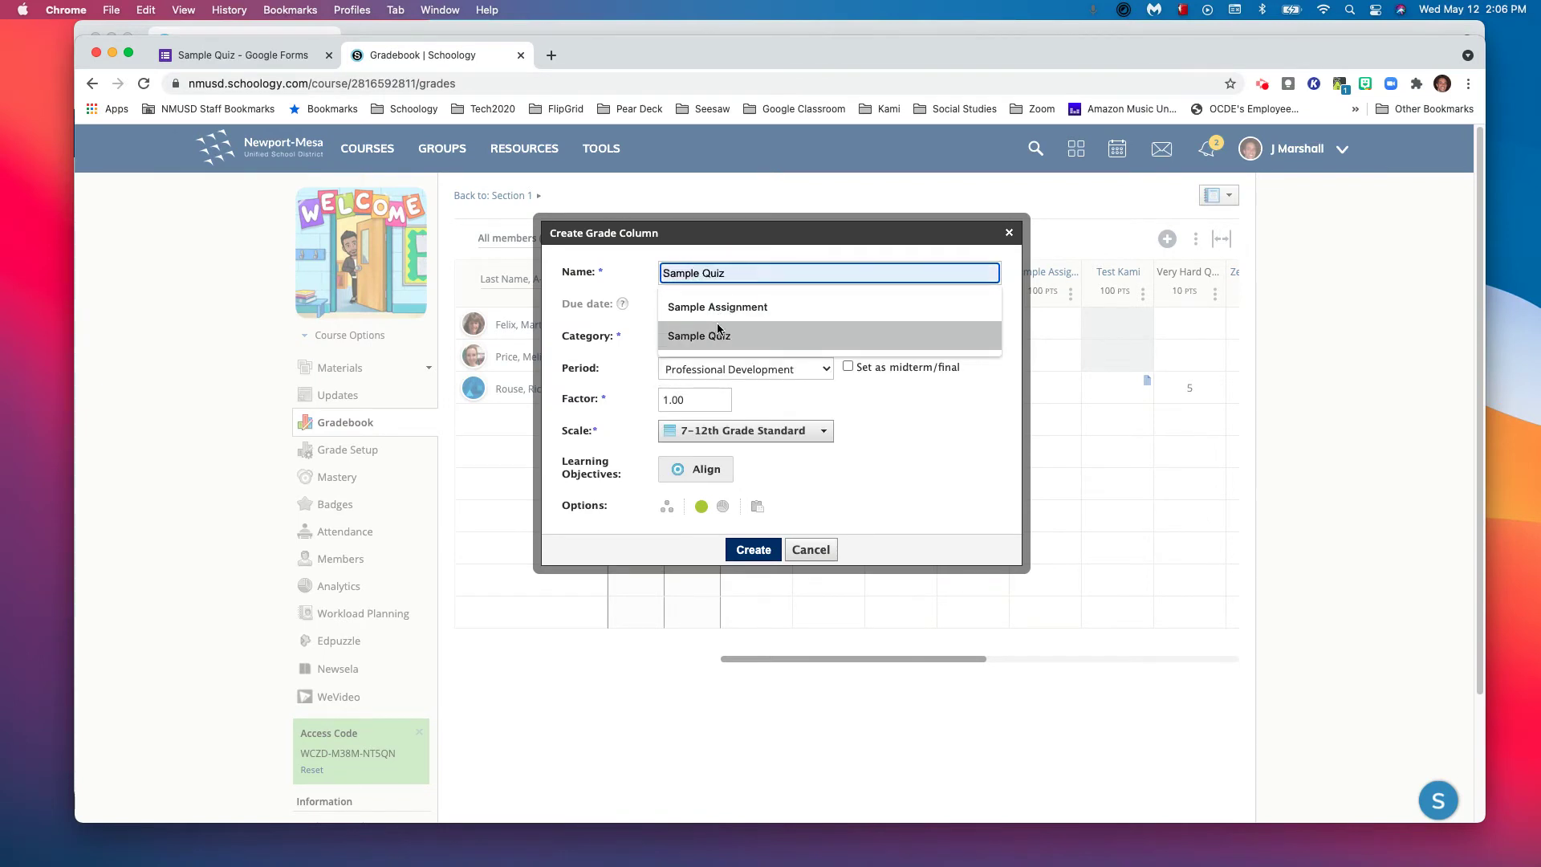
left_click(718, 331)
left_click_drag(887, 303, 854, 306)
type("15")
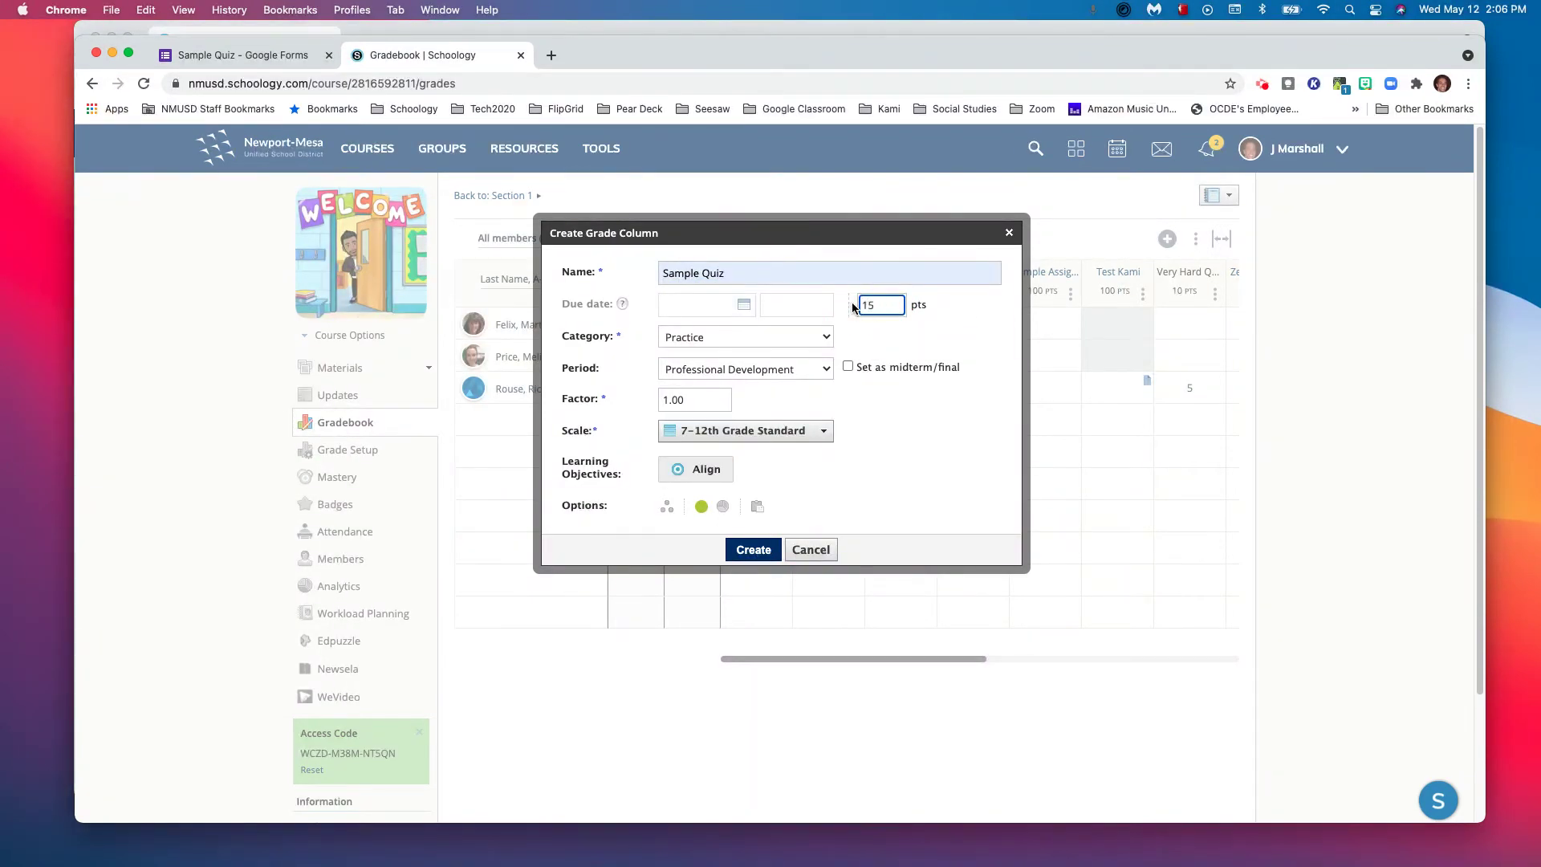
left_click(808, 334)
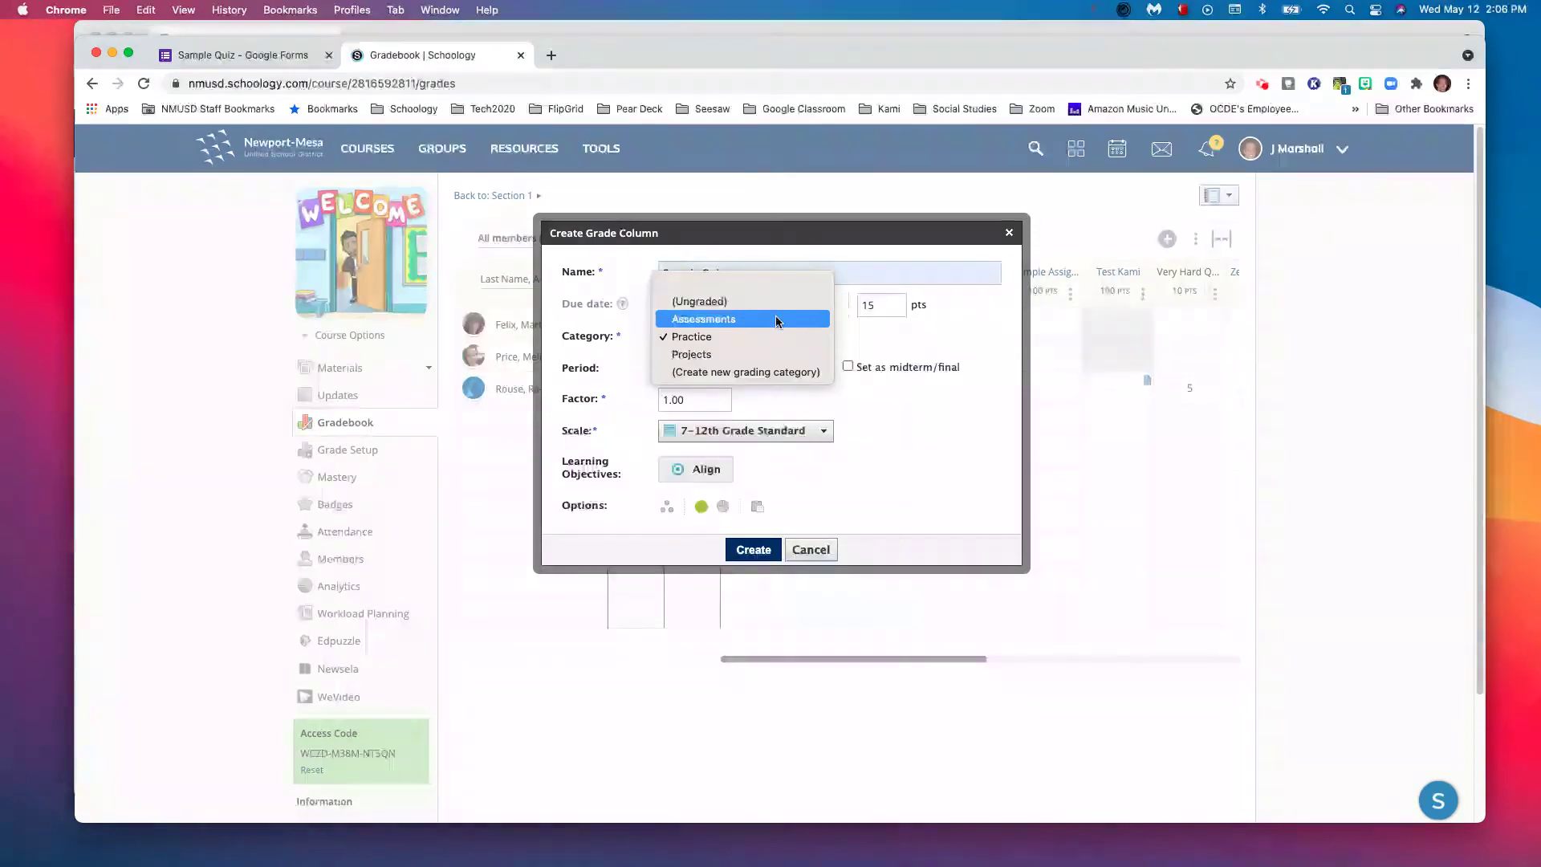
left_click(772, 321)
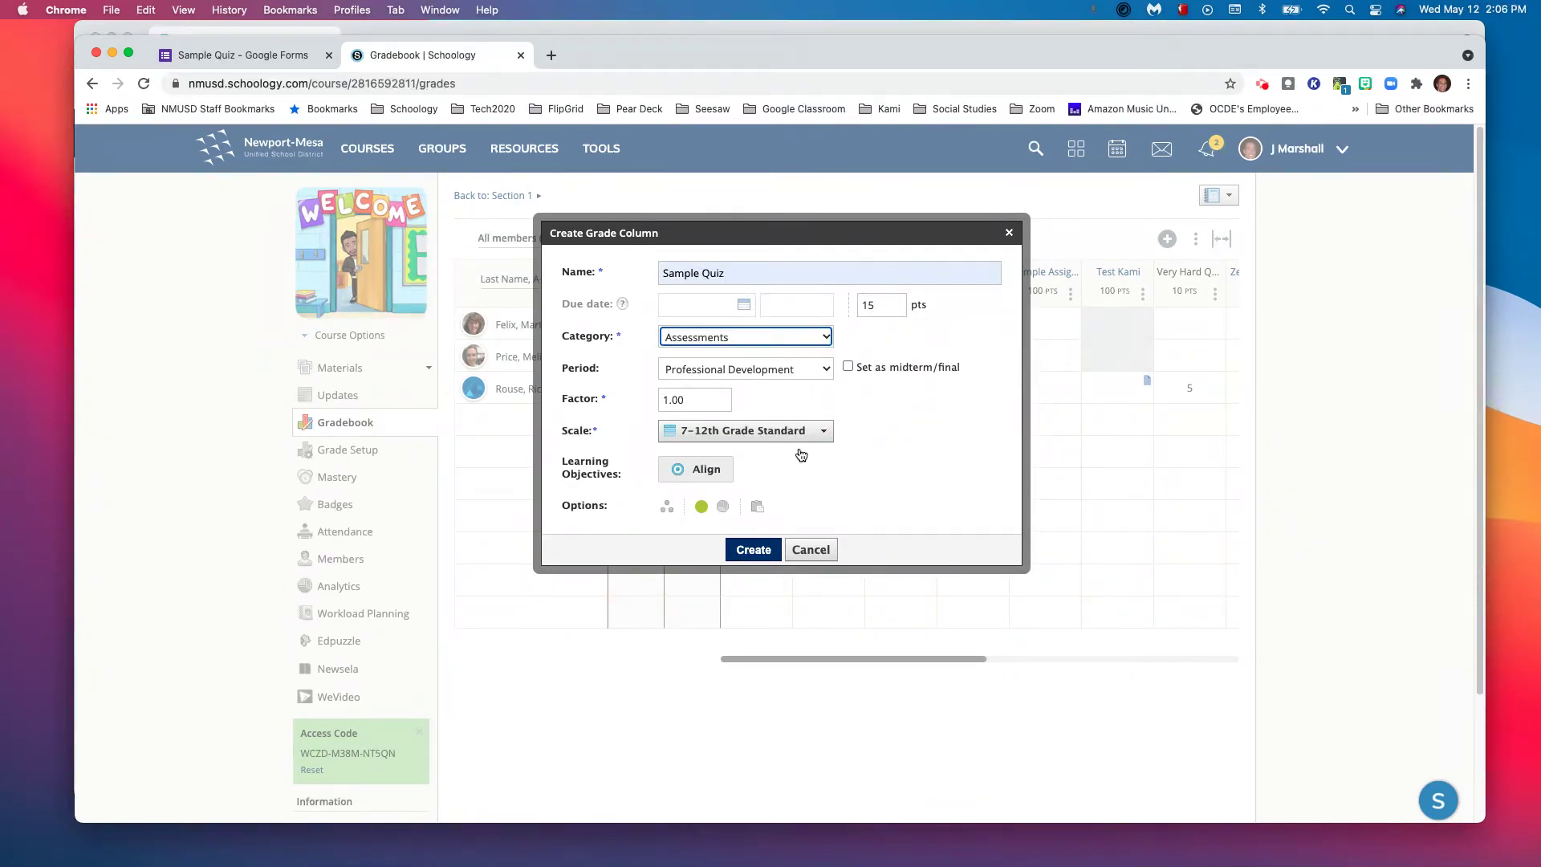
left_click(753, 549)
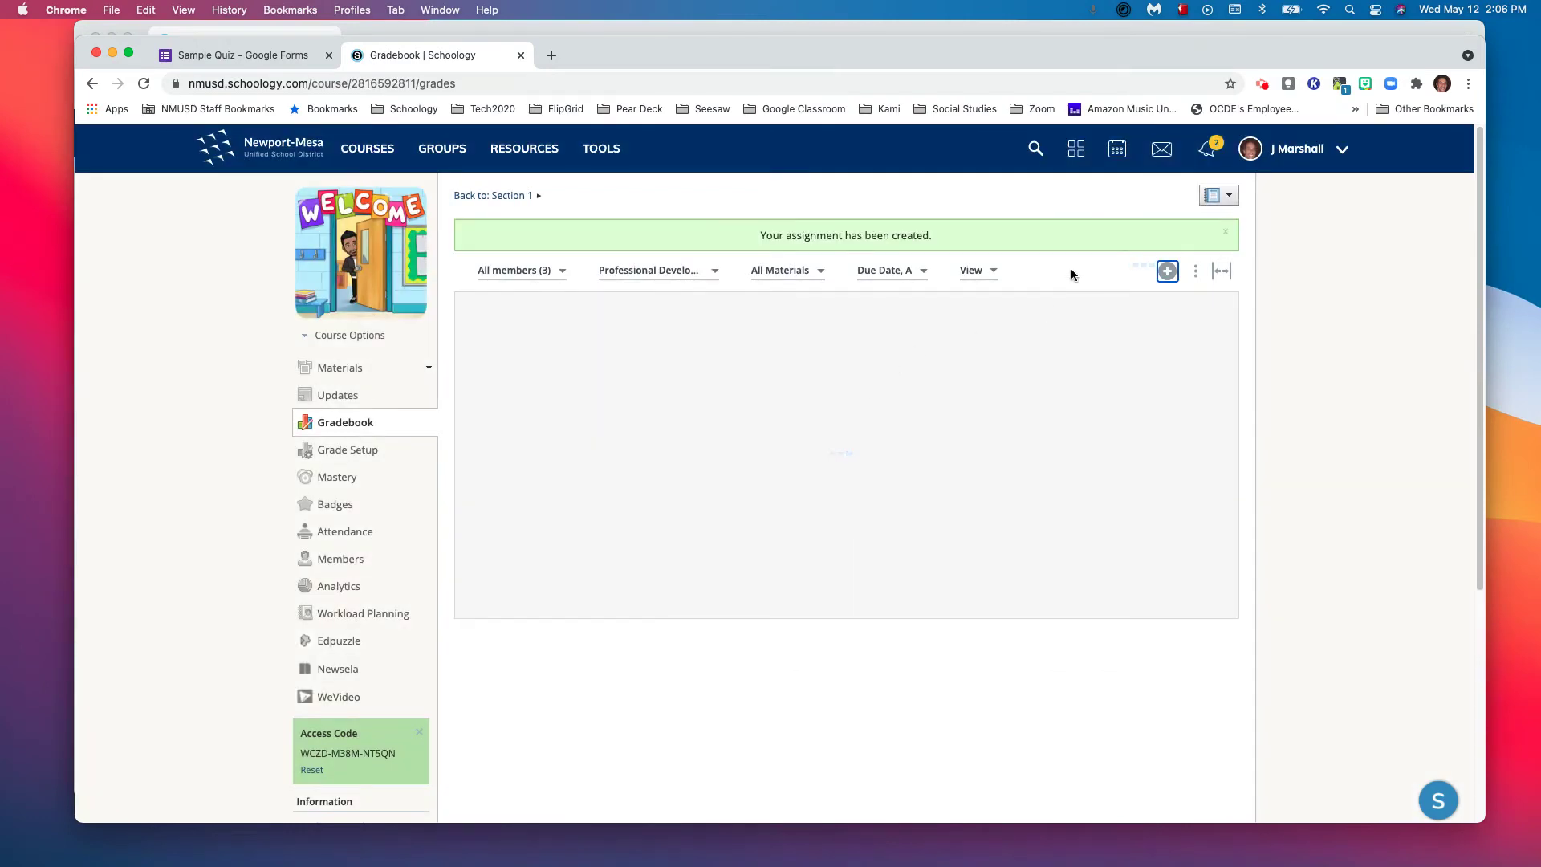
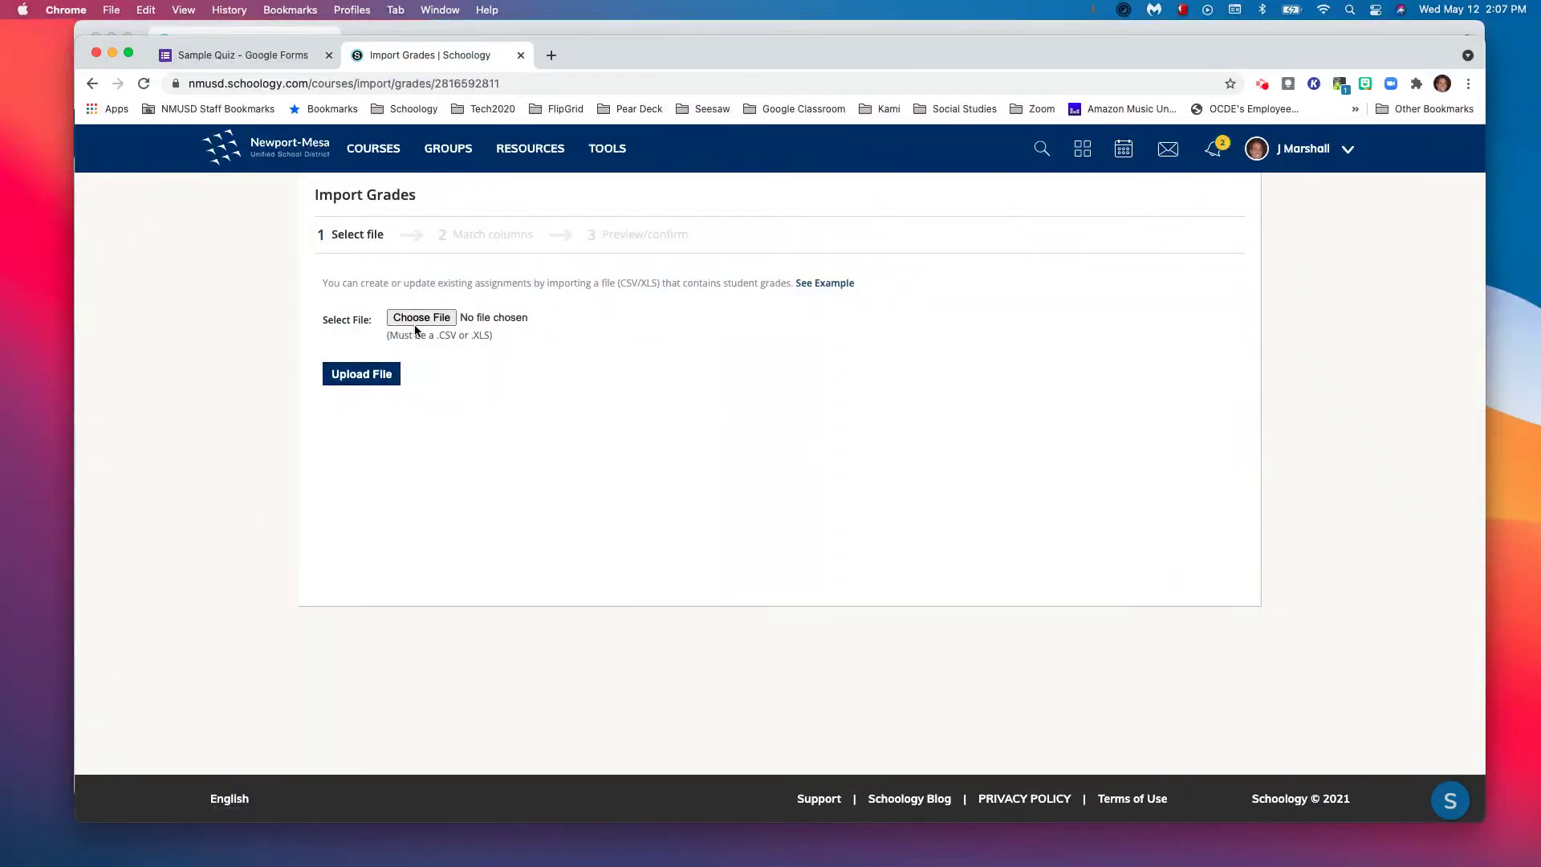
Step: Upload Sample Quiz 2.csv from the Downloads folder for grade import
left_click(421, 319)
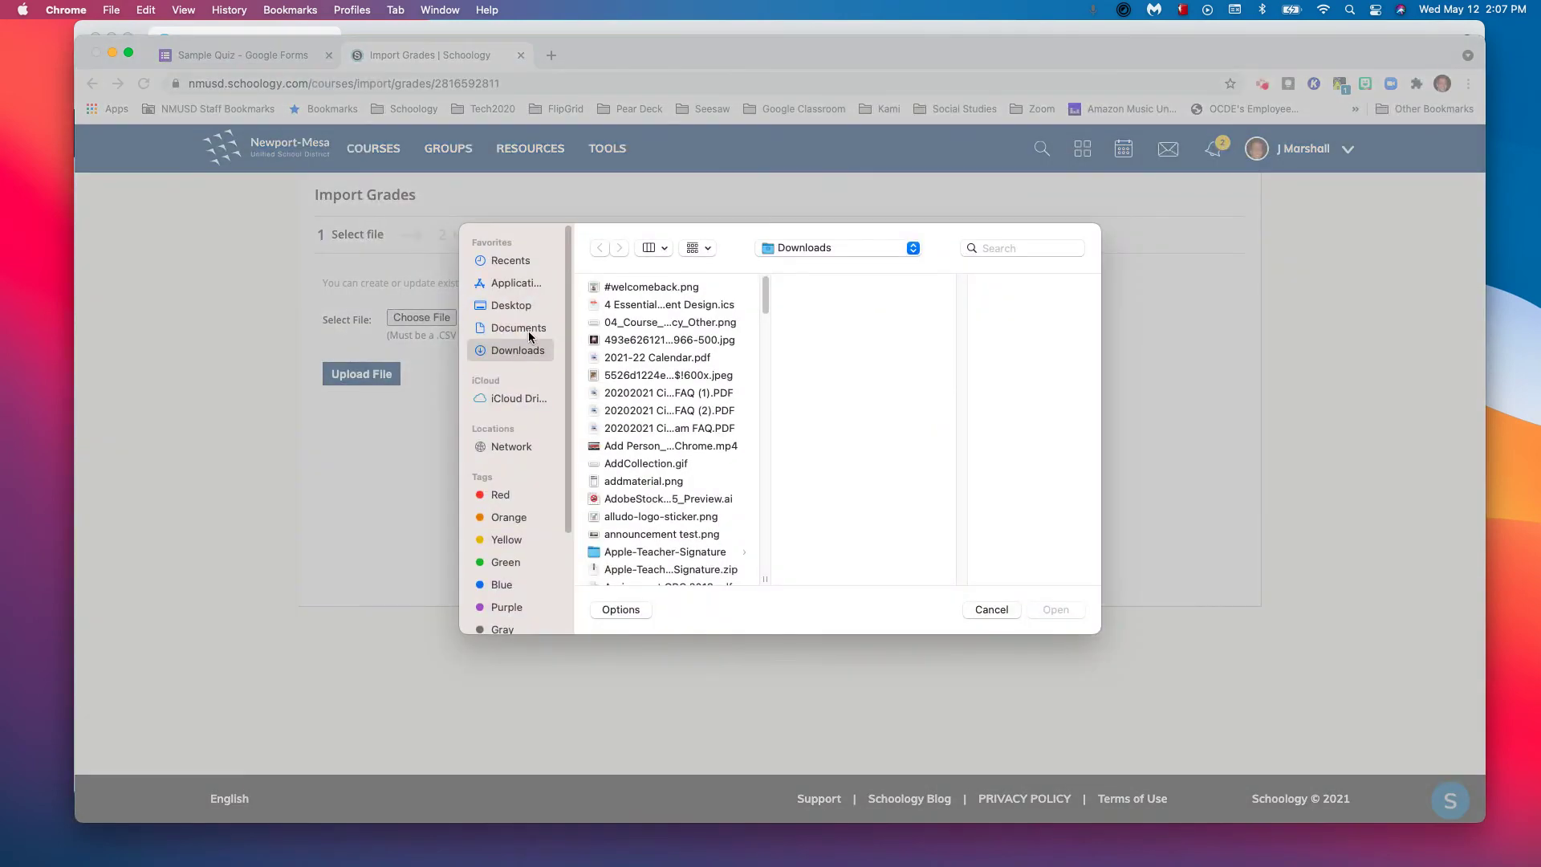
left_click_drag(766, 300, 749, 480)
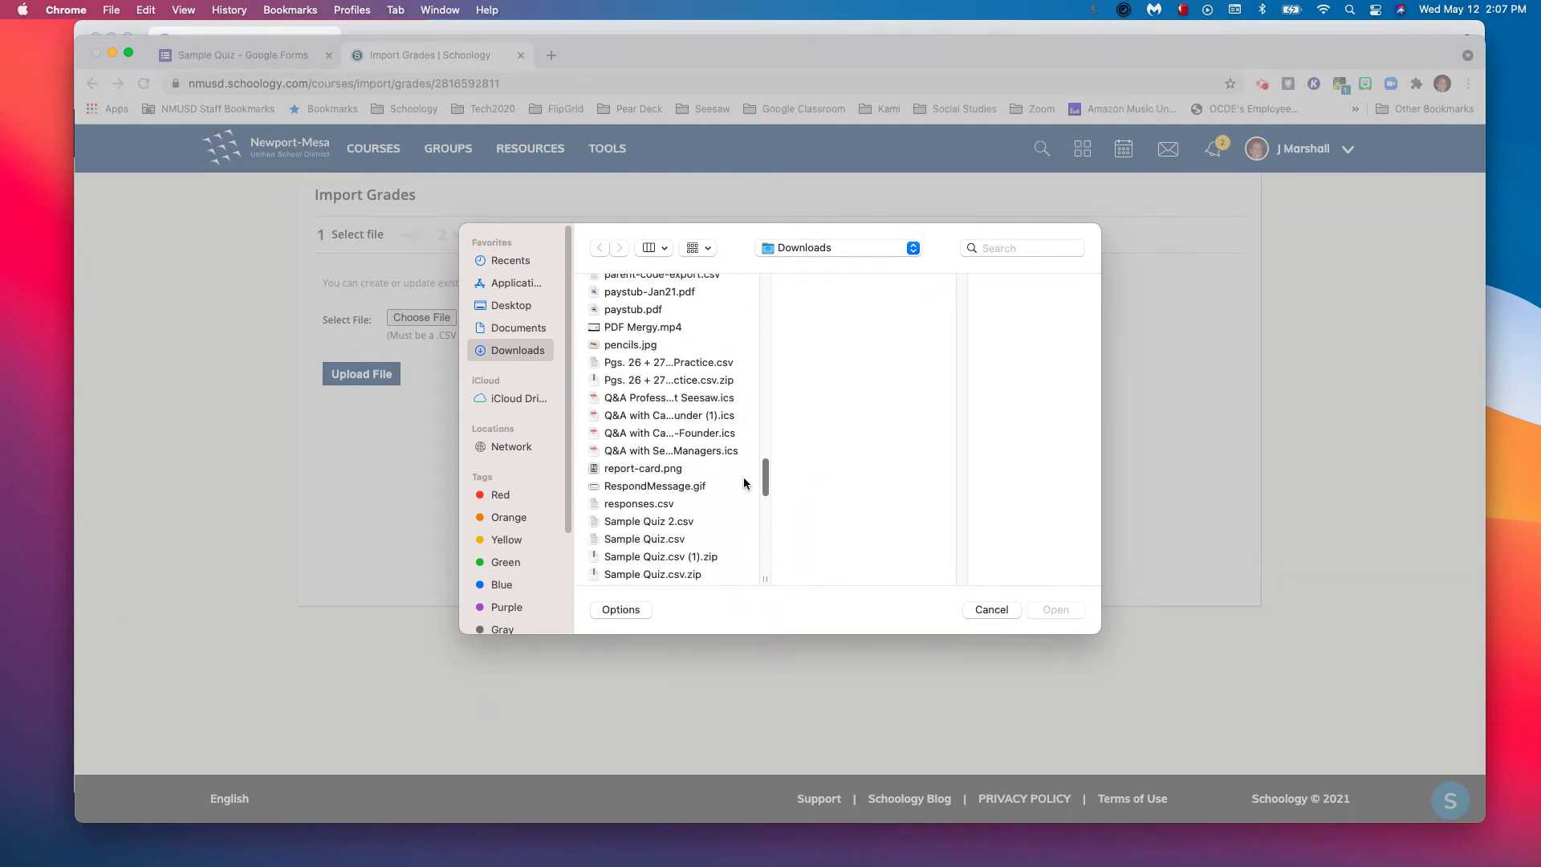
left_click(683, 526)
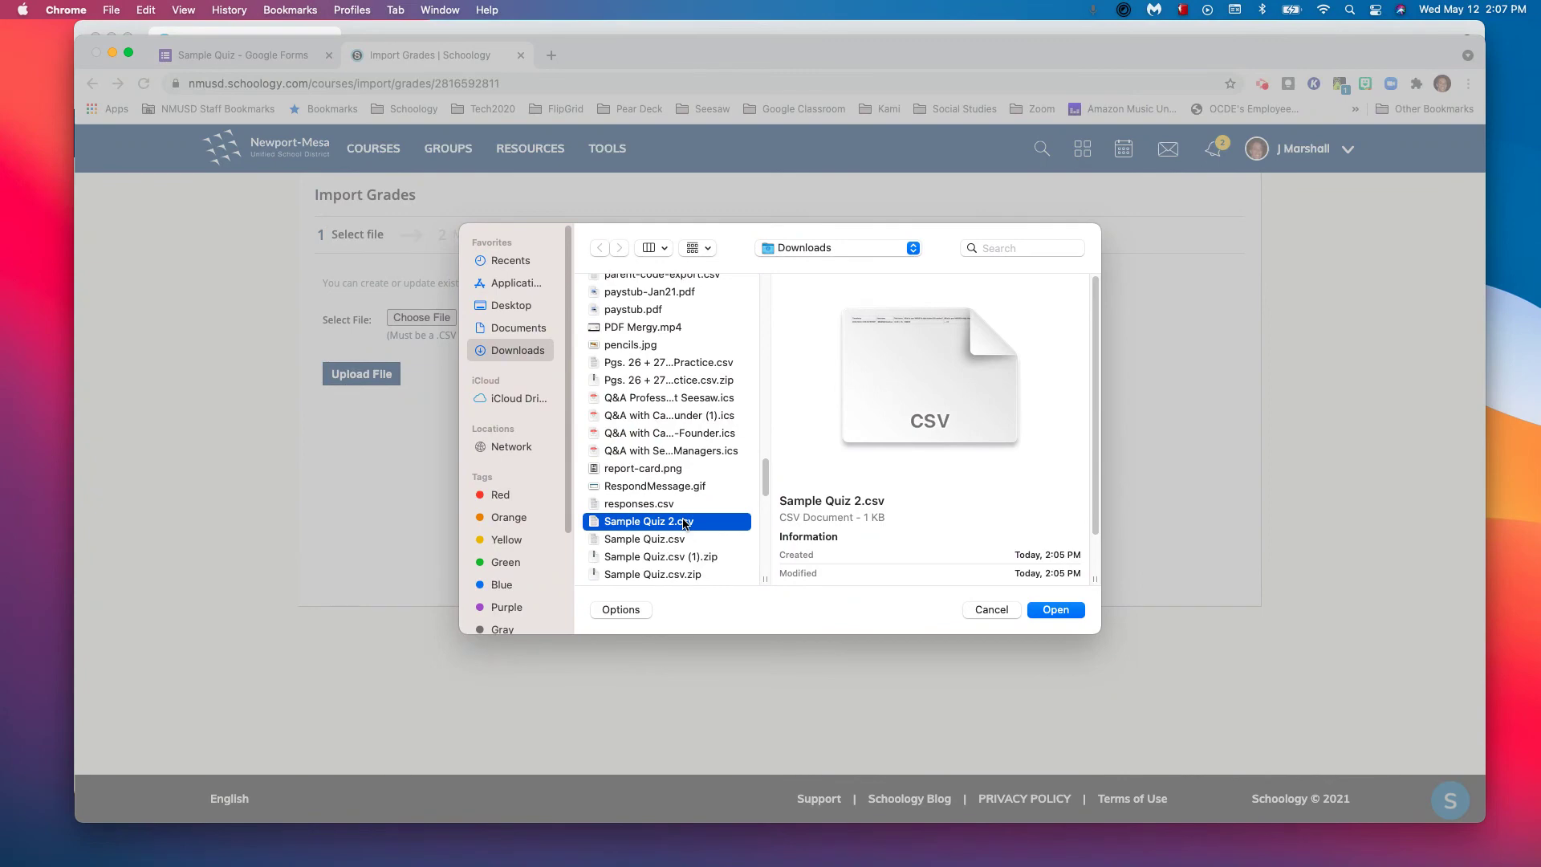
left_click(1054, 611)
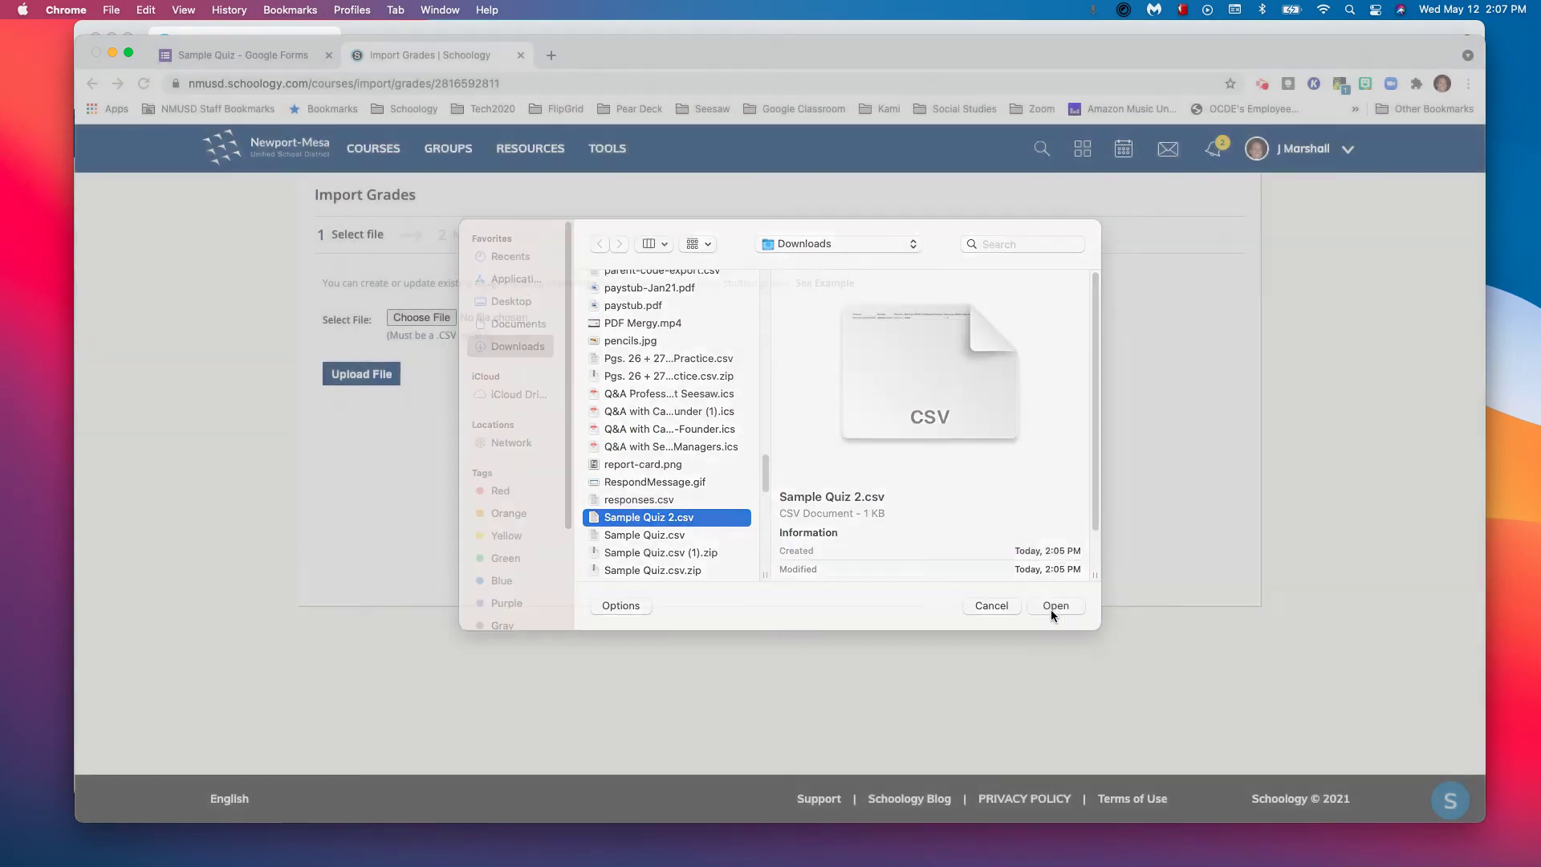
left_click(366, 375)
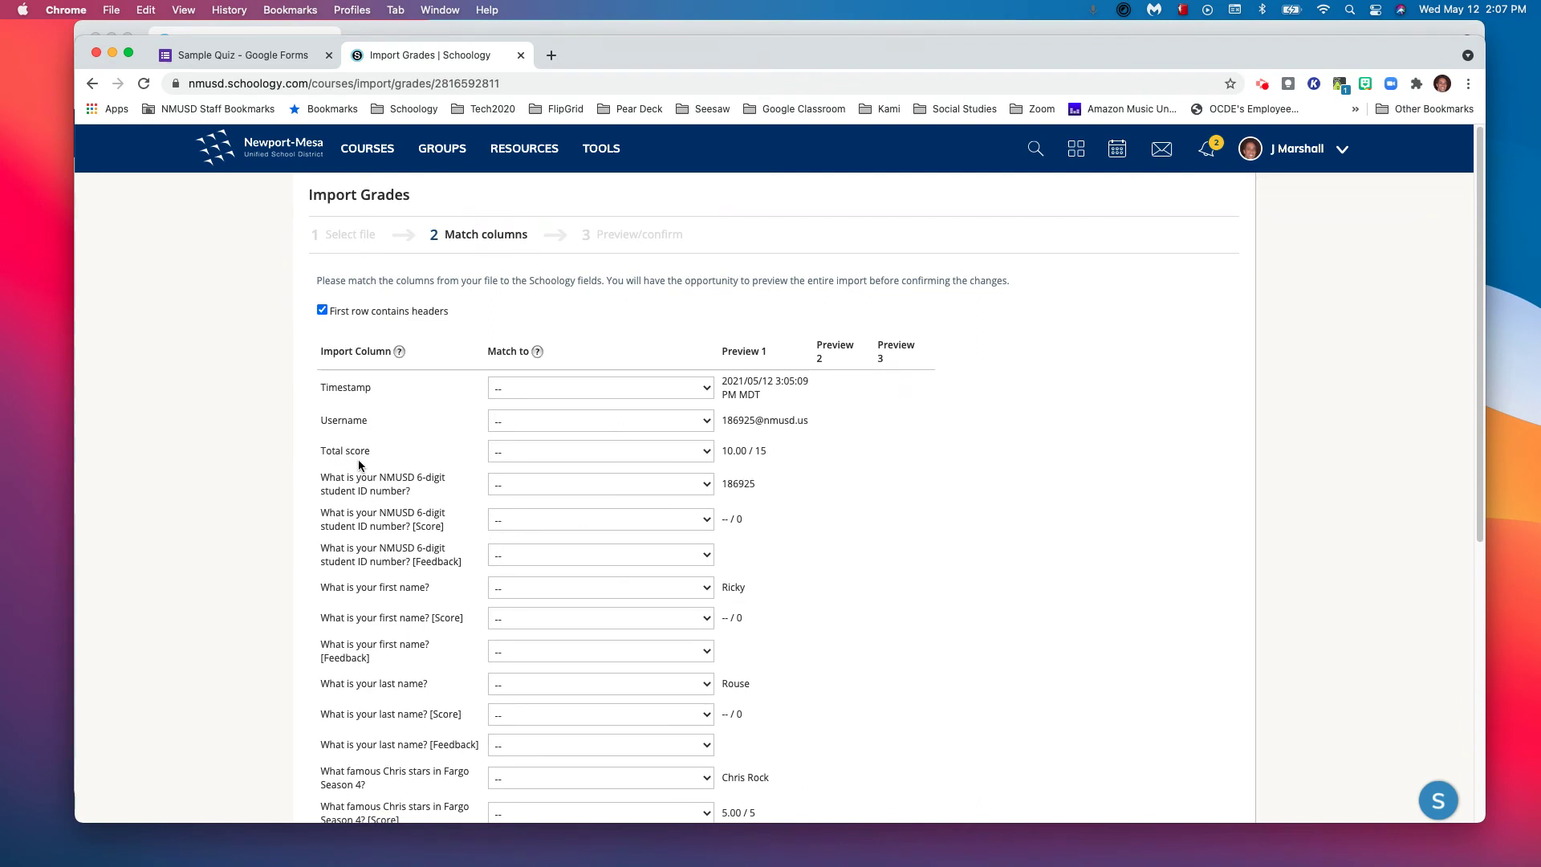
Step: Match the Total score column to the Sample Quiz assignment
left_click(708, 452)
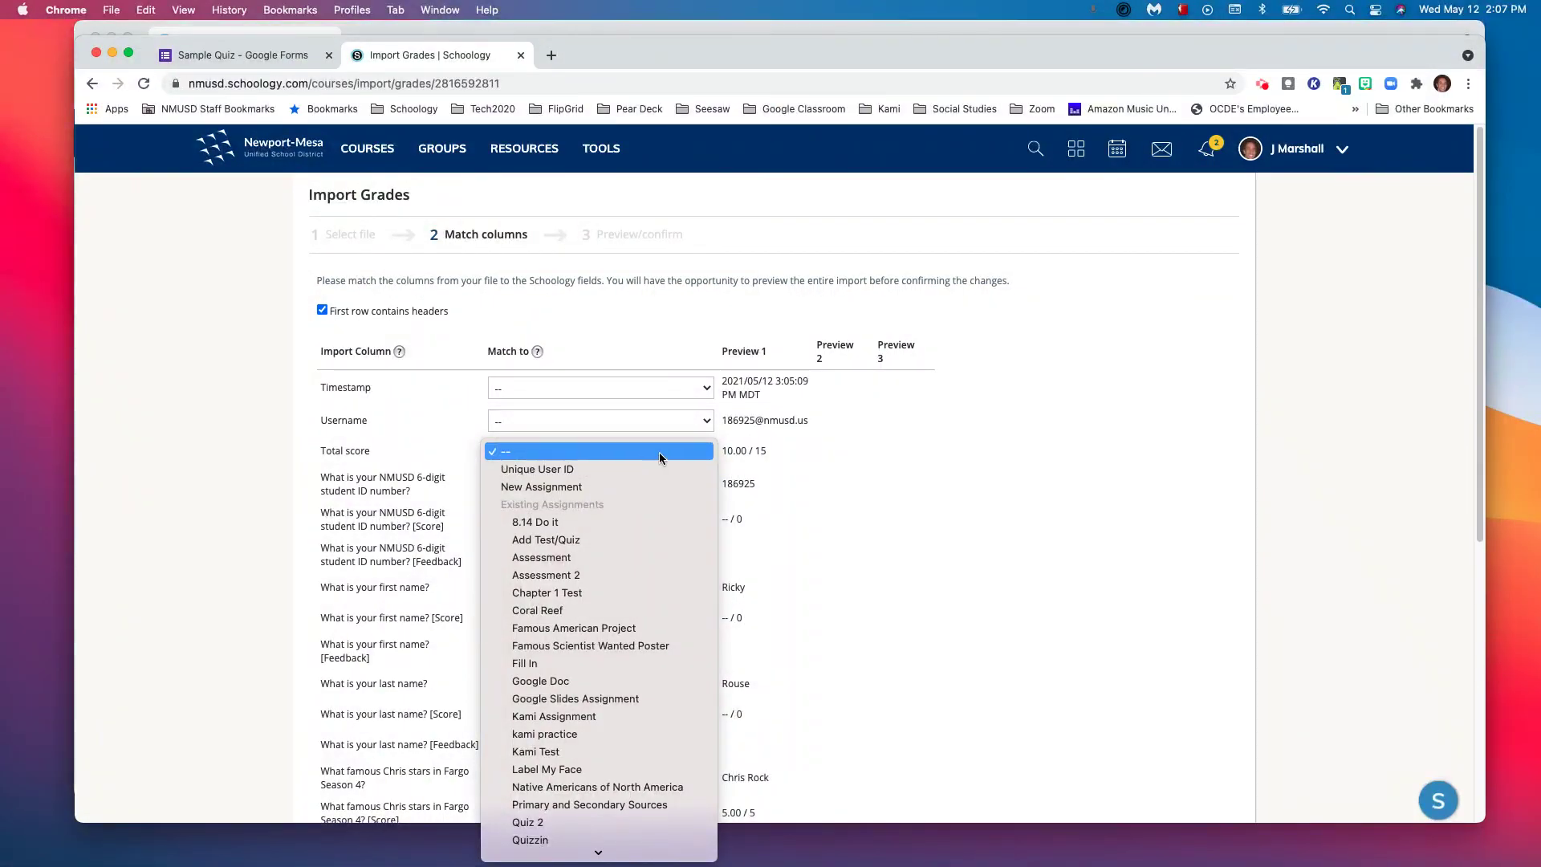
left_click(711, 453)
left_click(711, 454)
scroll(622, 602, "down", 5)
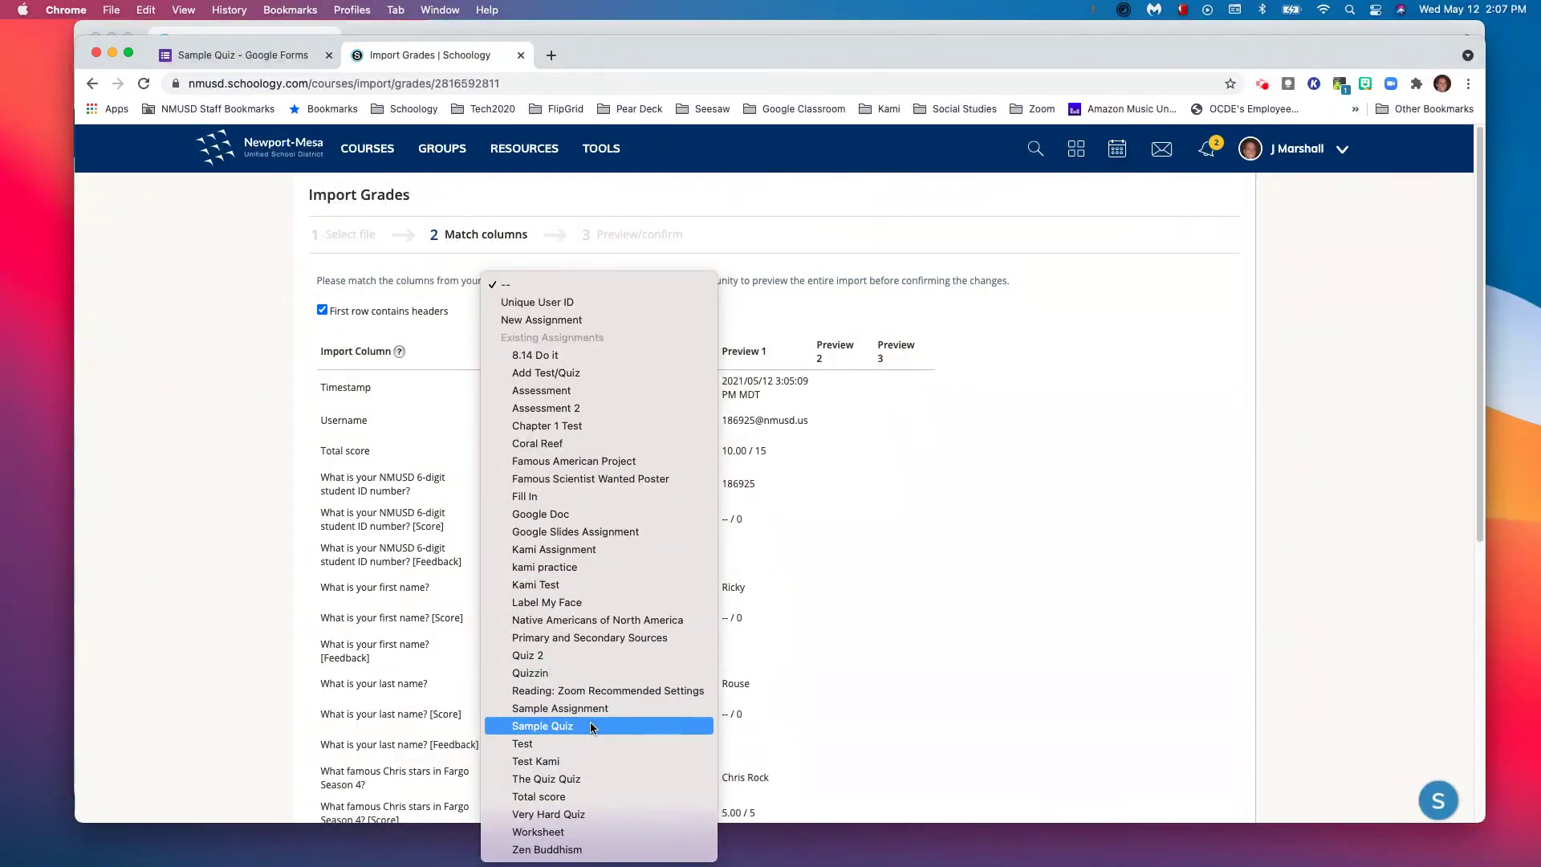
left_click(536, 725)
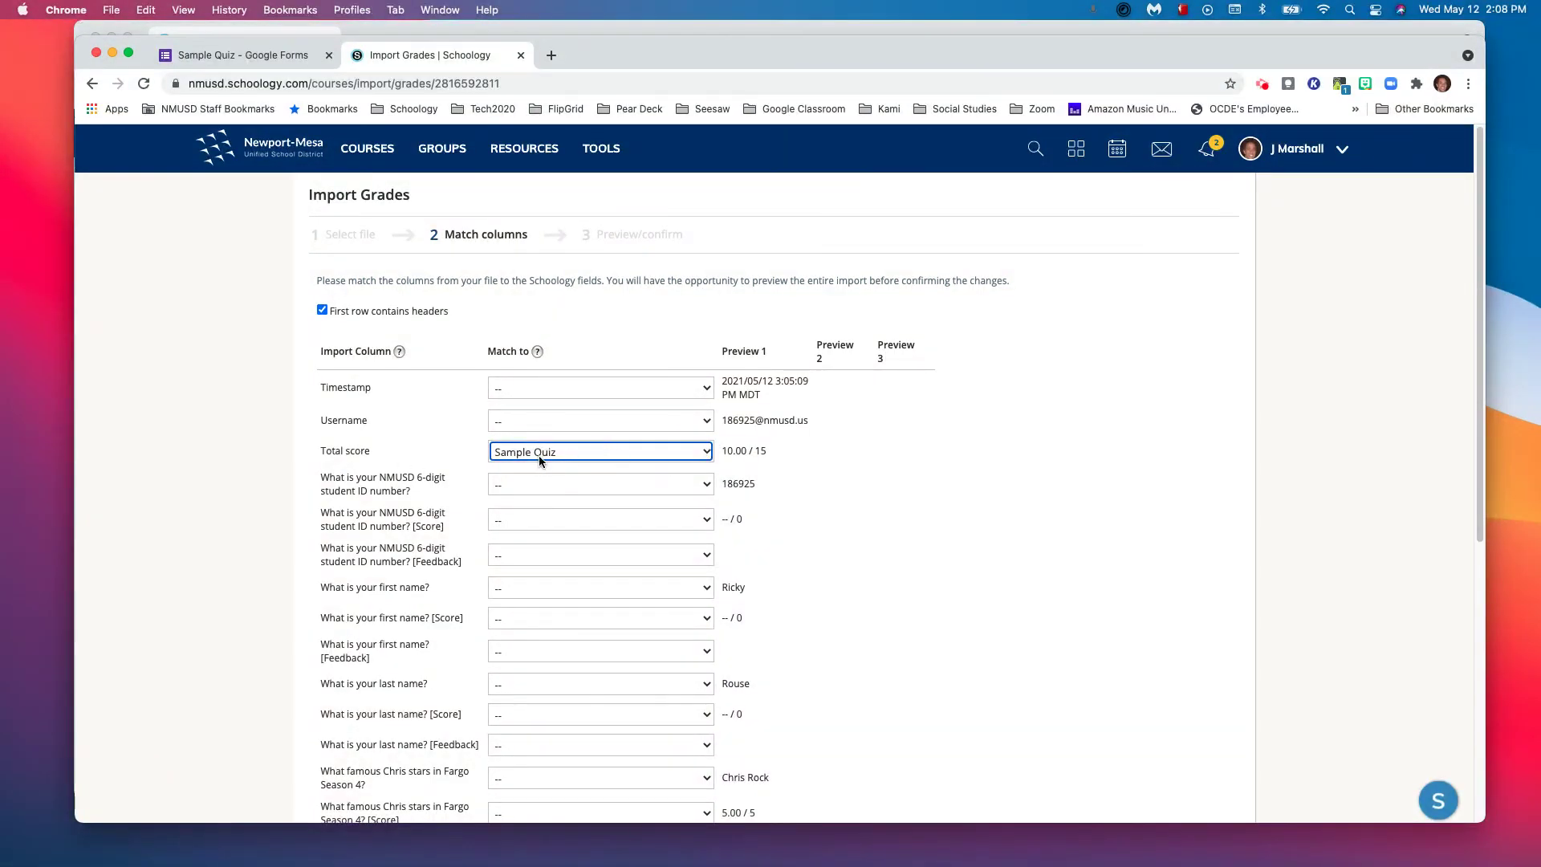
left_click(683, 453)
left_click(646, 448)
Step: Match the student ID column to Unique User ID and preview the 10.00 / 15 grade
left_click(706, 485)
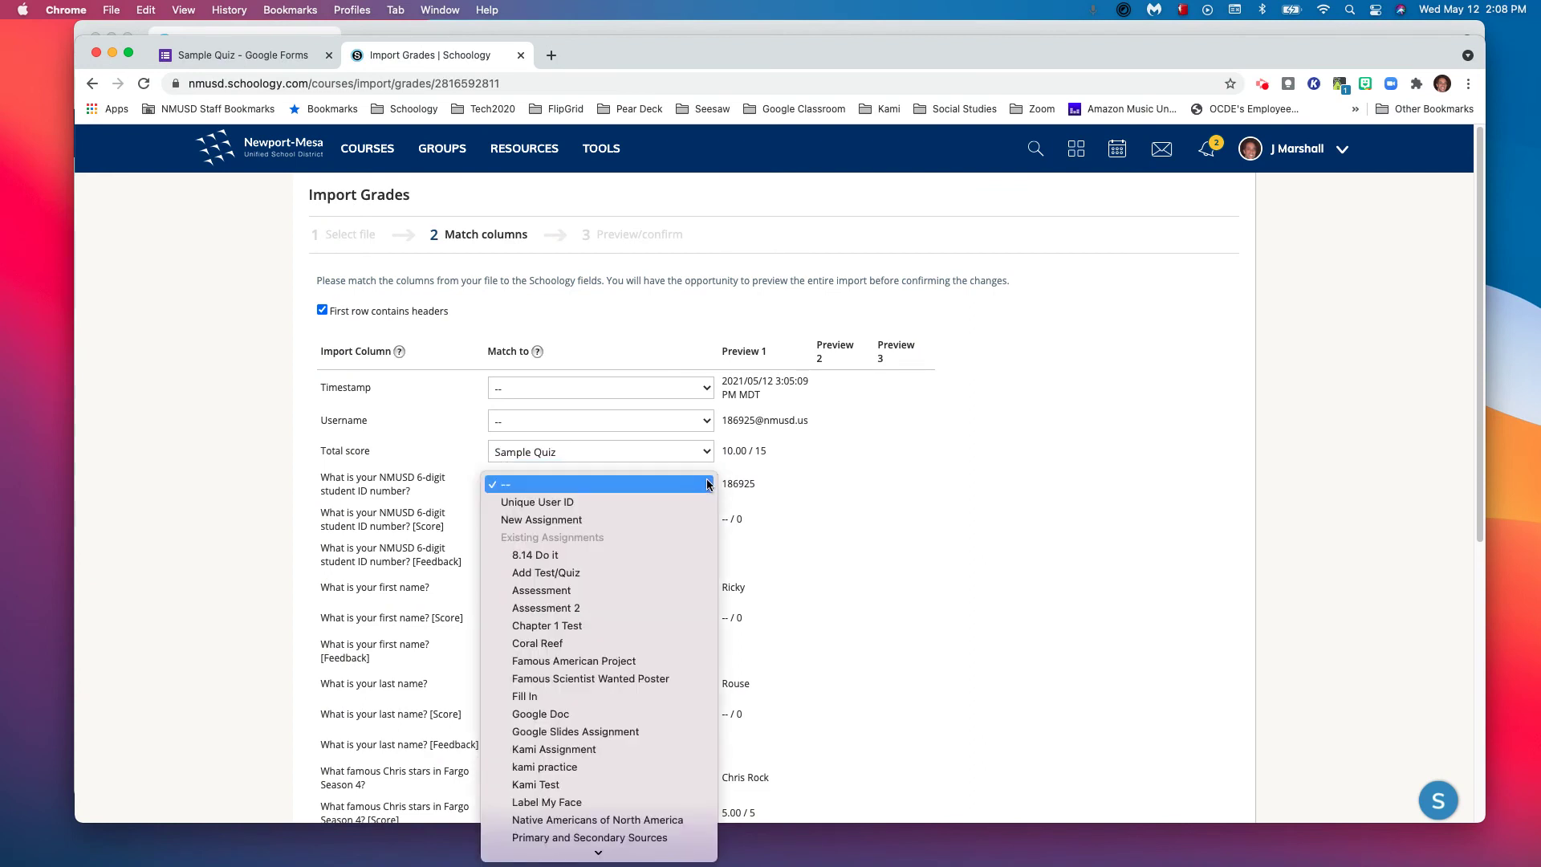
left_click(547, 502)
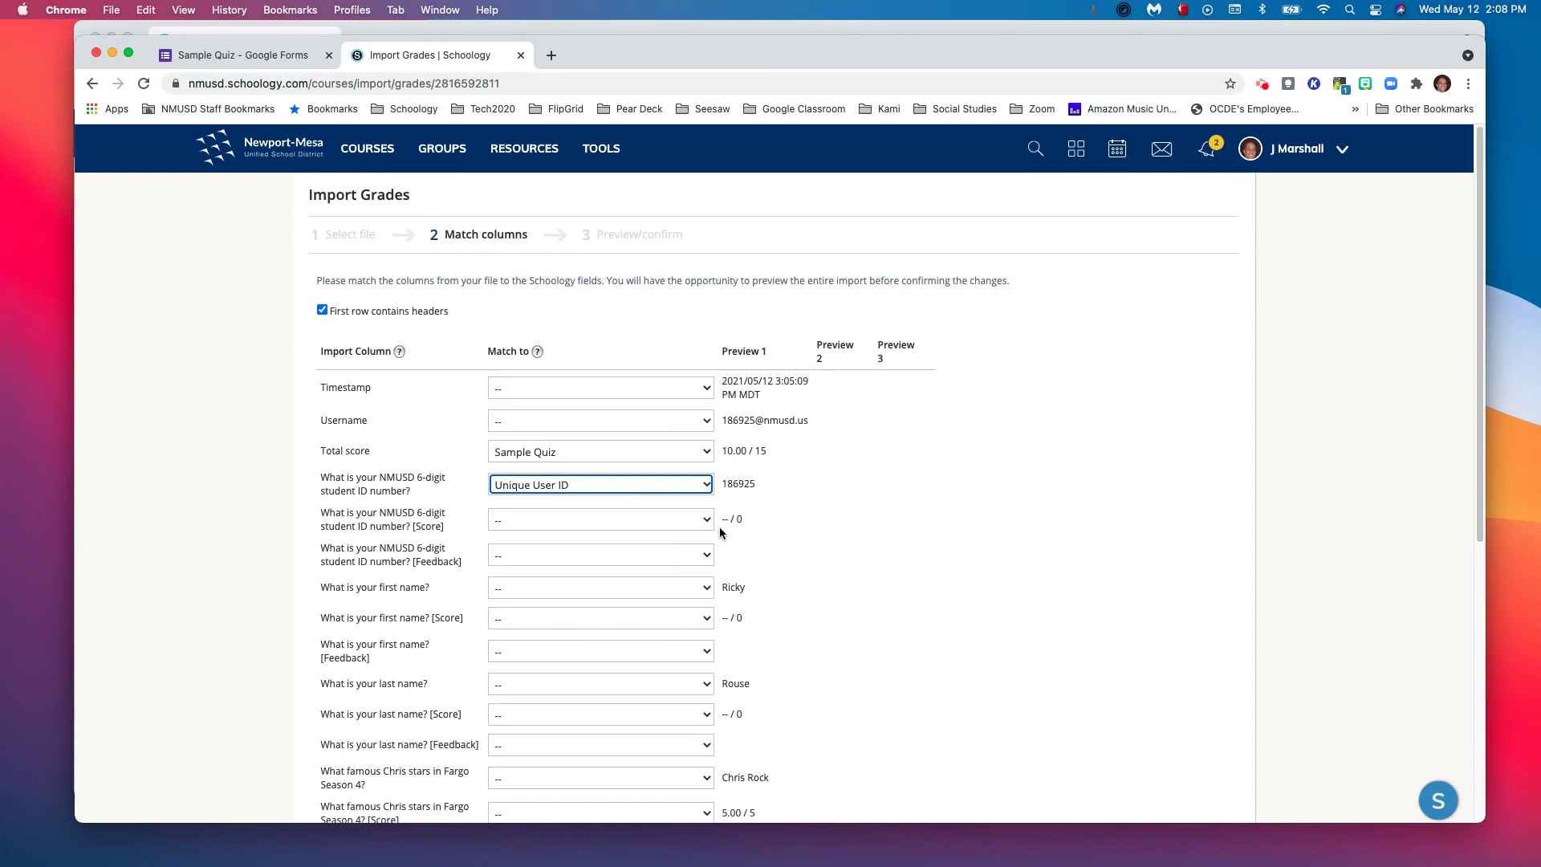
scroll(777, 512, "down", 10)
left_click(349, 672)
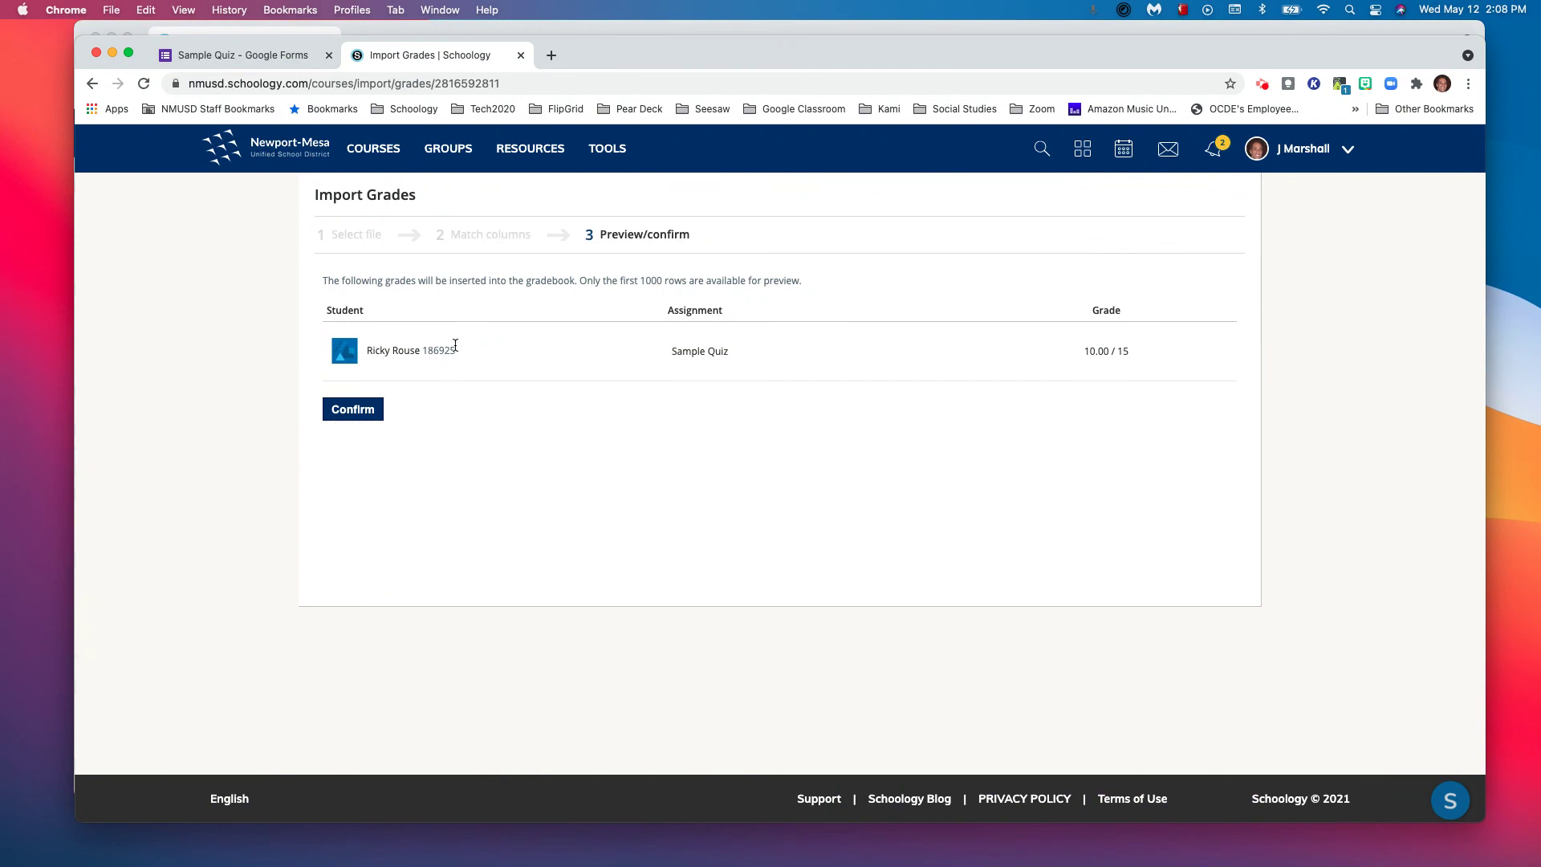
Step: Confirm the import and check the student's Sample Quiz score of 10 in the gradebook
left_click(351, 417)
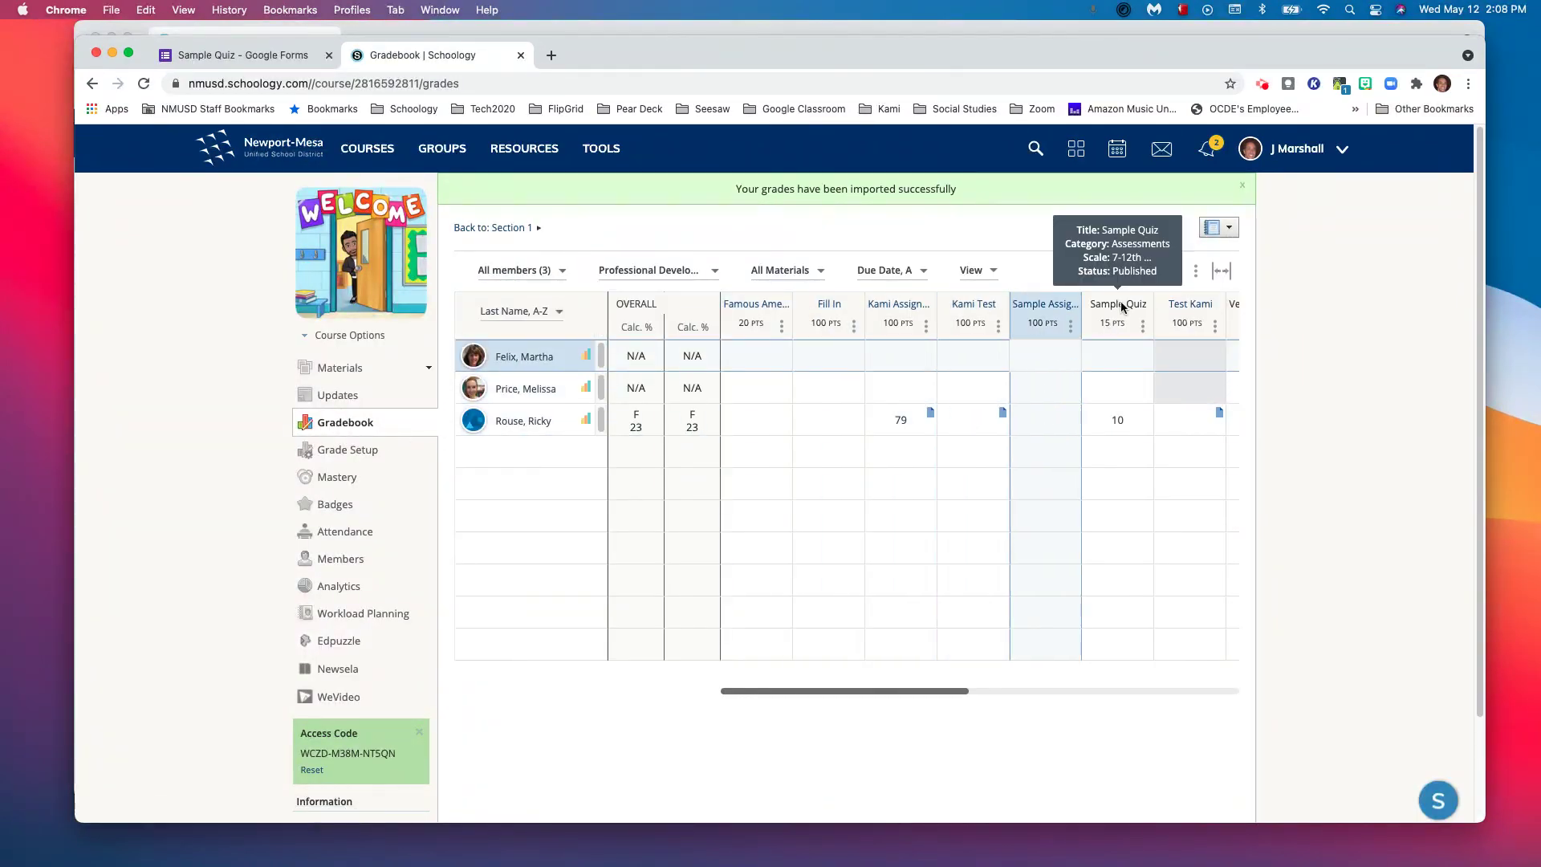
left_click(1121, 423)
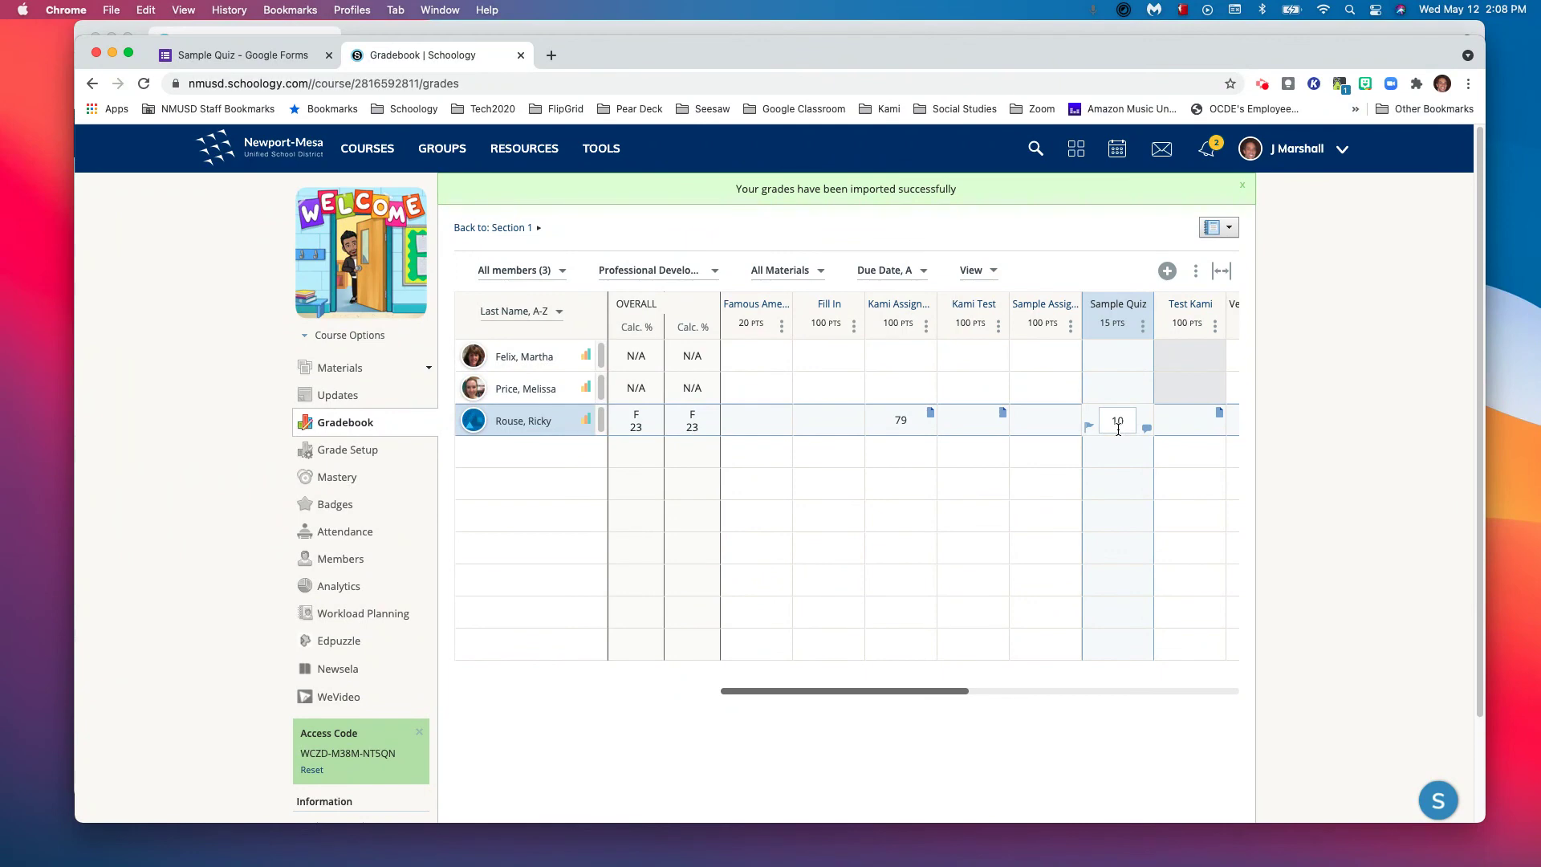
left_click(1105, 437)
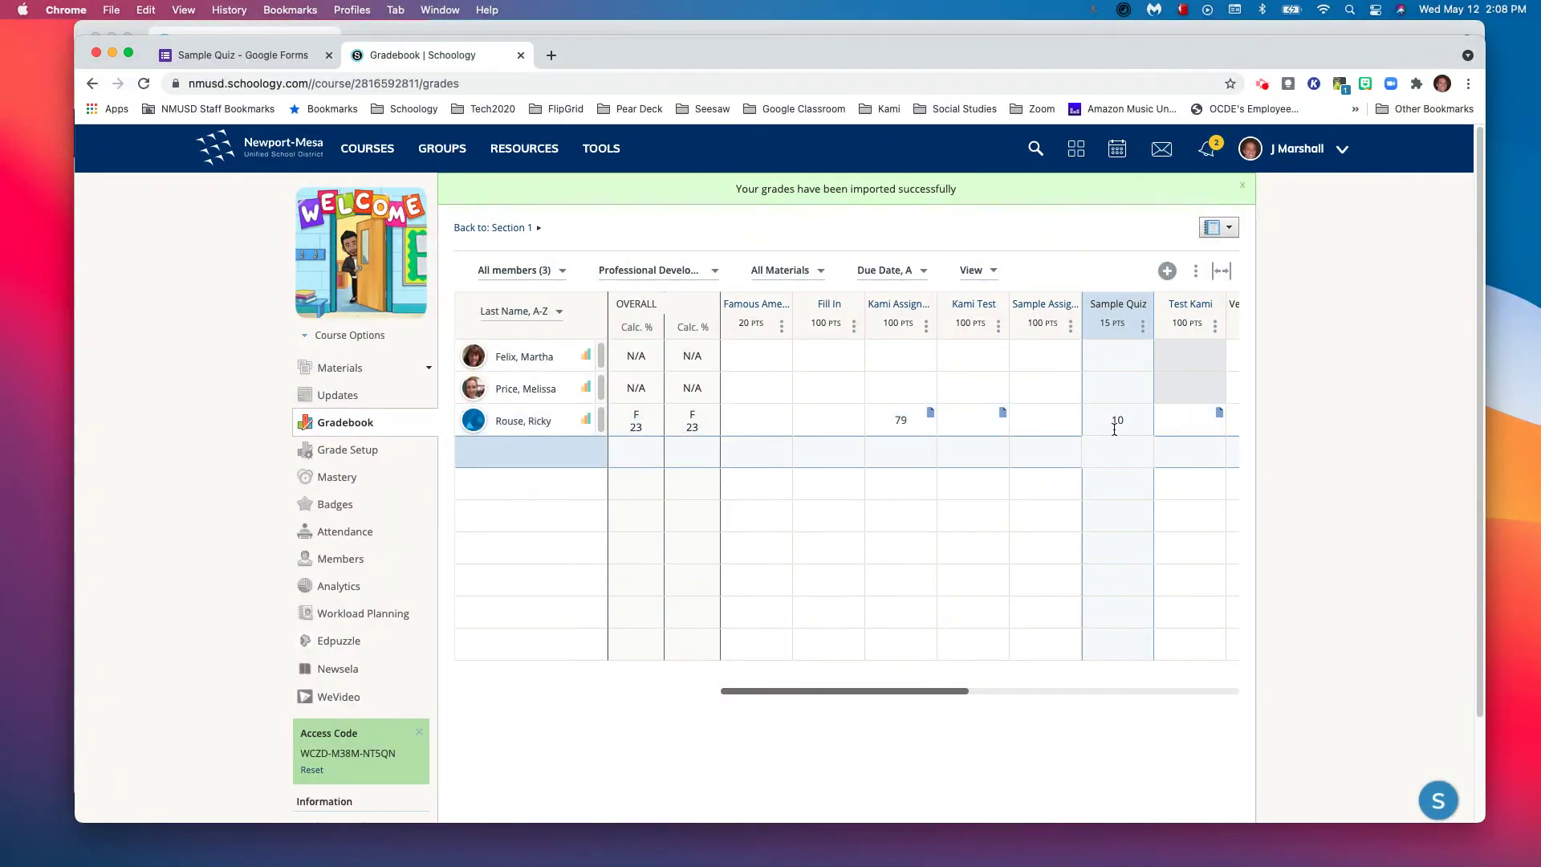
left_click(1119, 420)
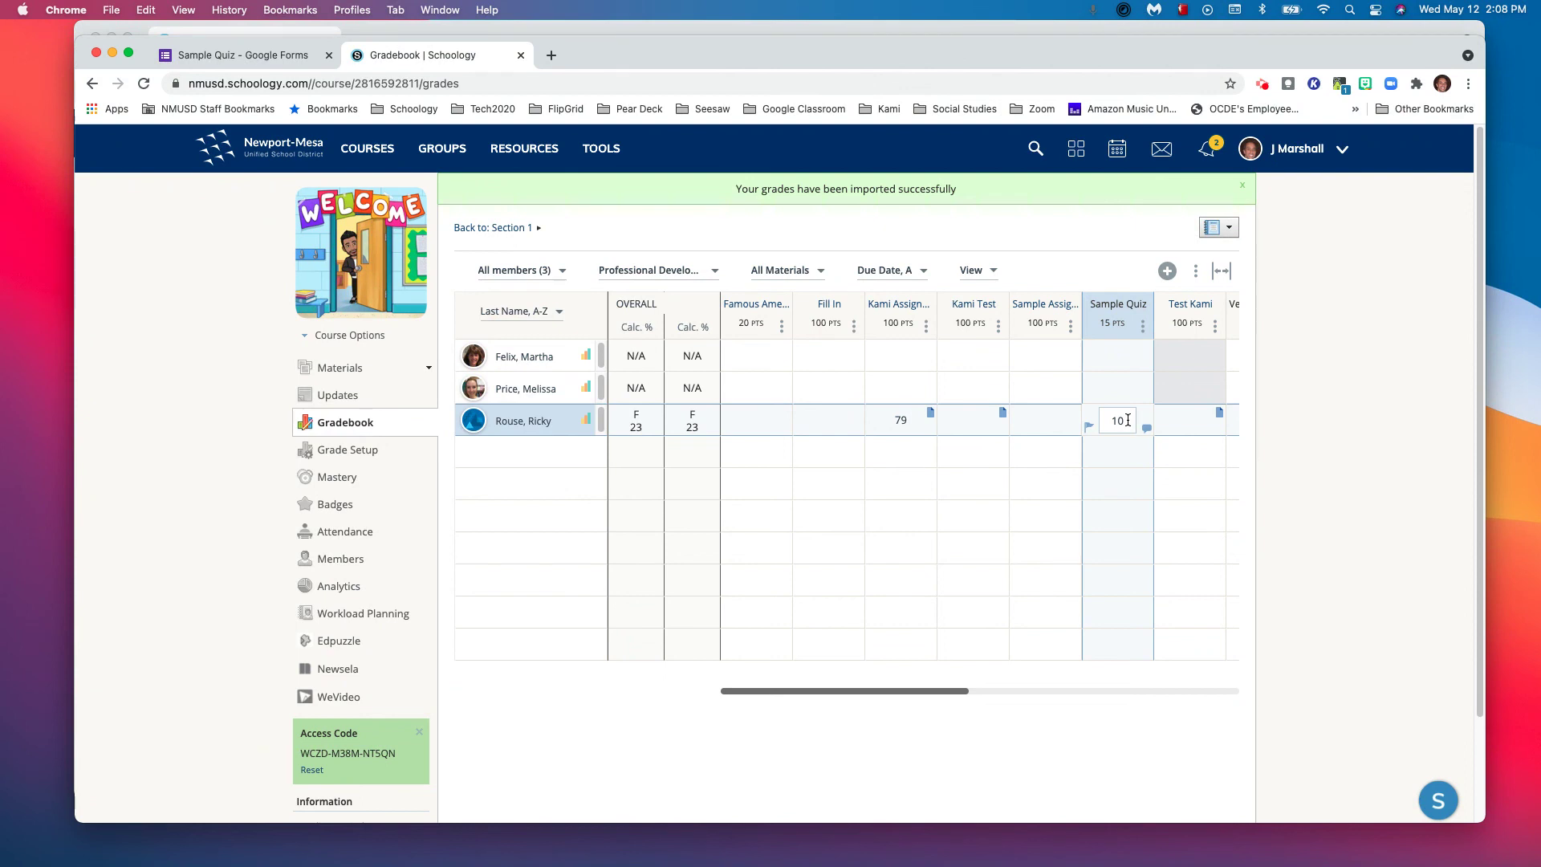
key("Return")
left_click(1121, 427)
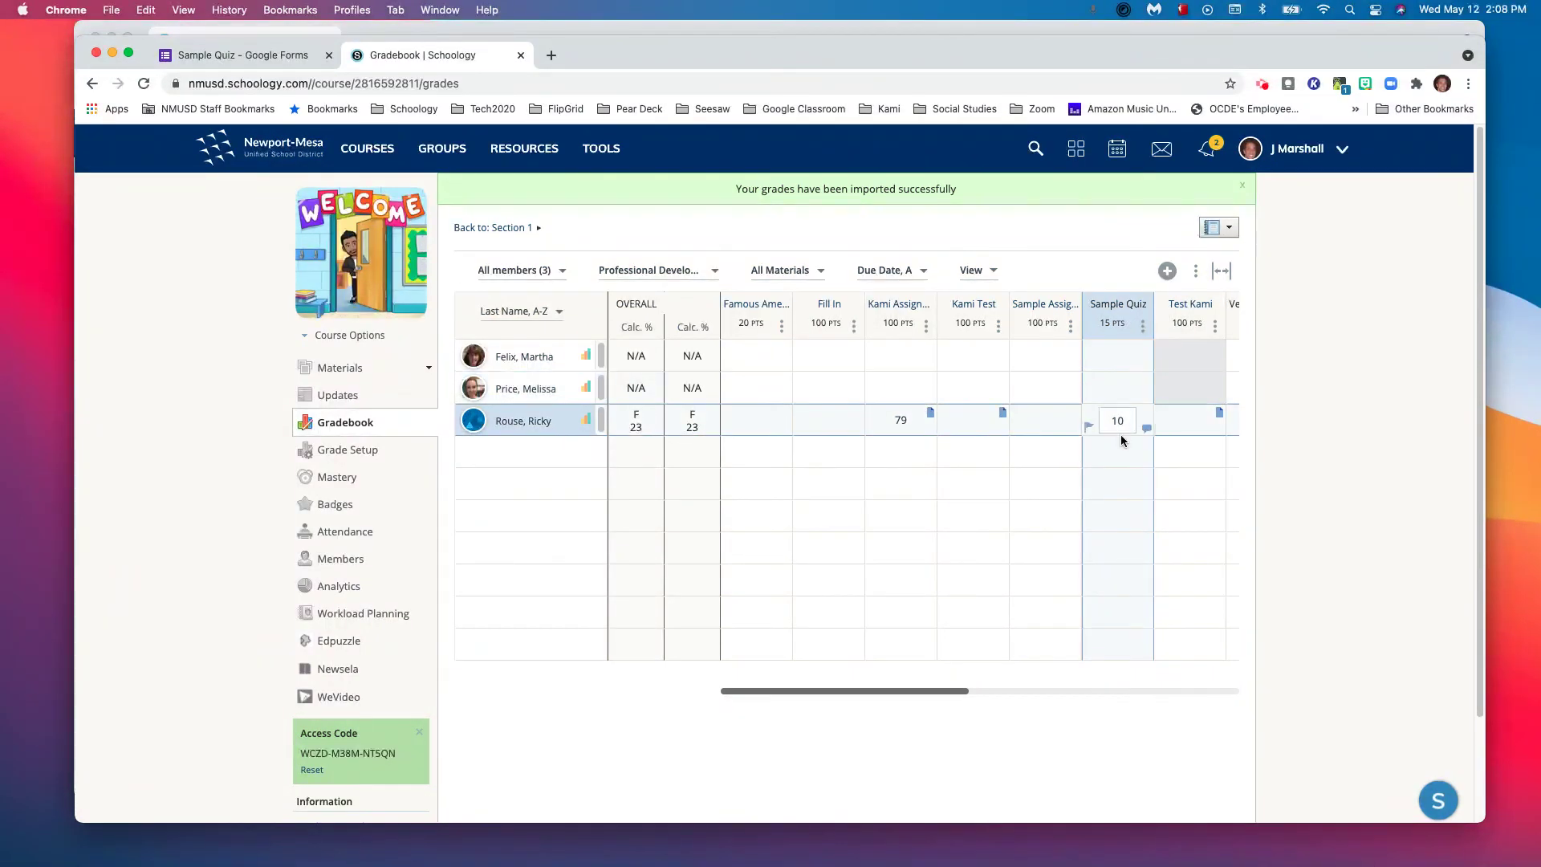